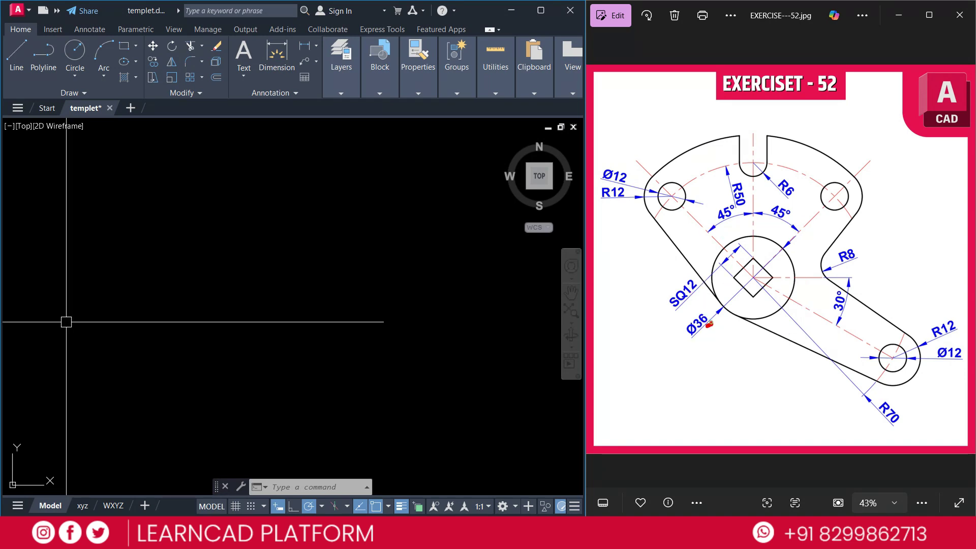
Draw the hub as a circle of diameter 36 at a picked centre point.
key(Escape)
key(Escape)
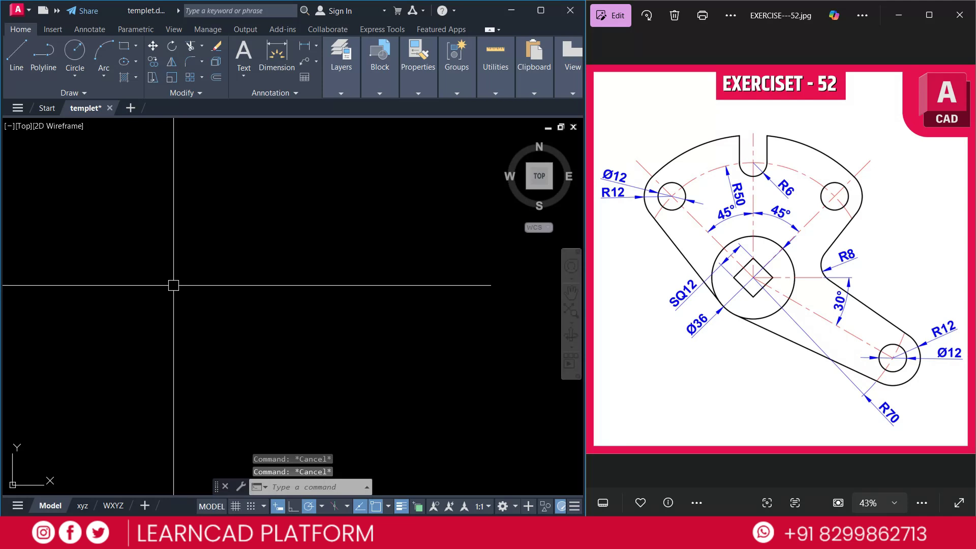
text(c)
key(Return)
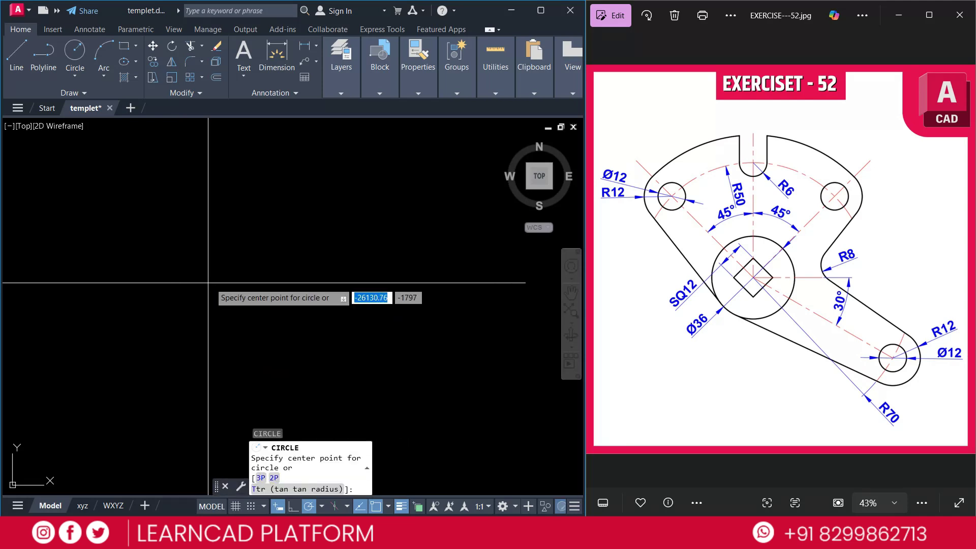
click(243, 280)
text(D)
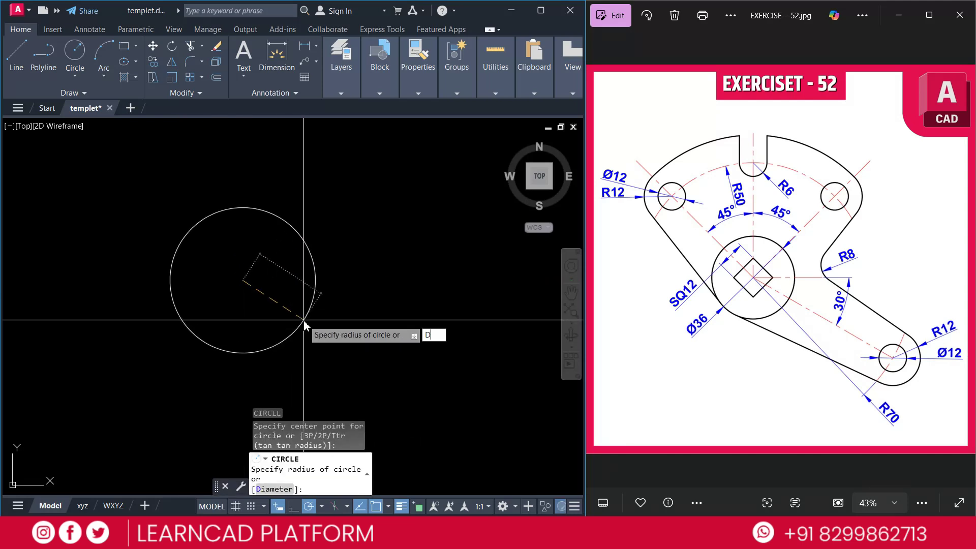
key(Return)
text(36)
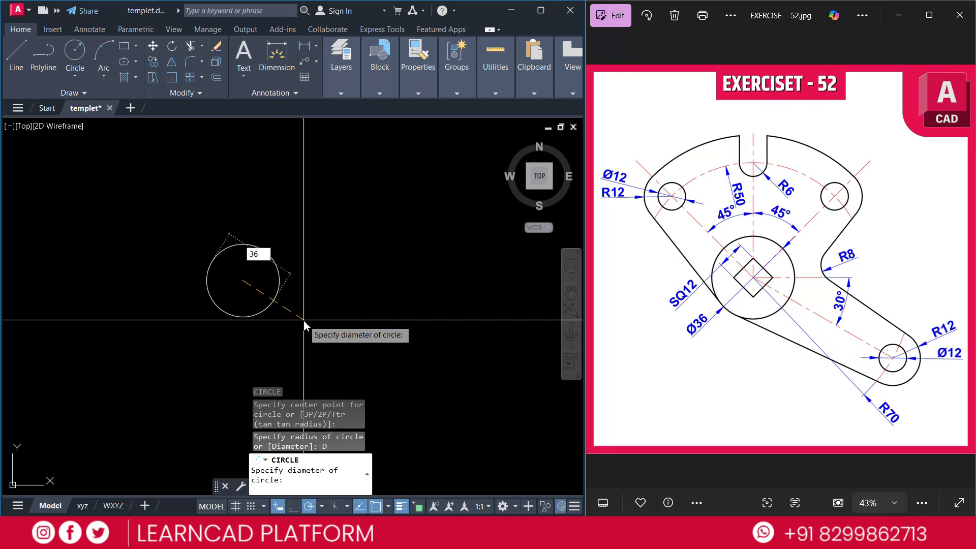
key(Return)
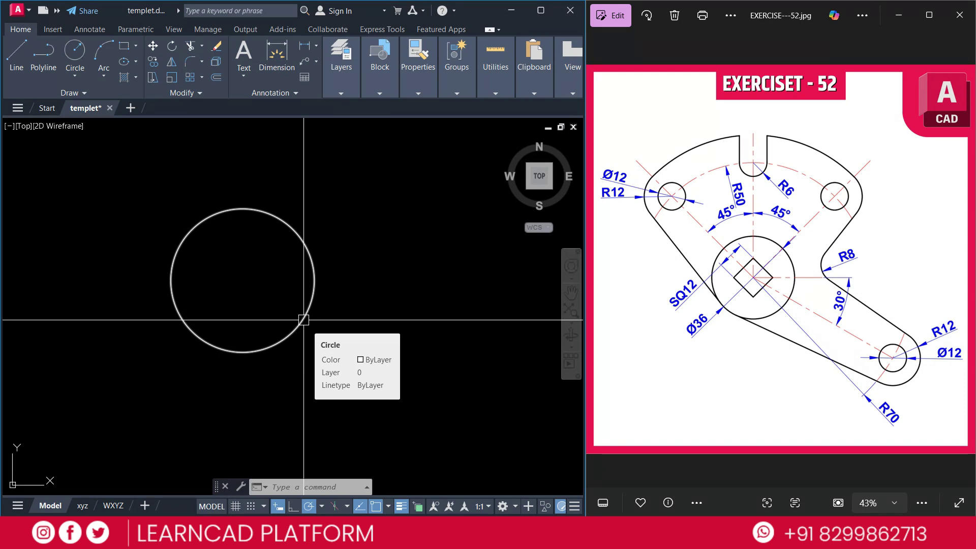
Draw a 12 × 12 square beside the circle using RECTANG dimensions.
text(RE)
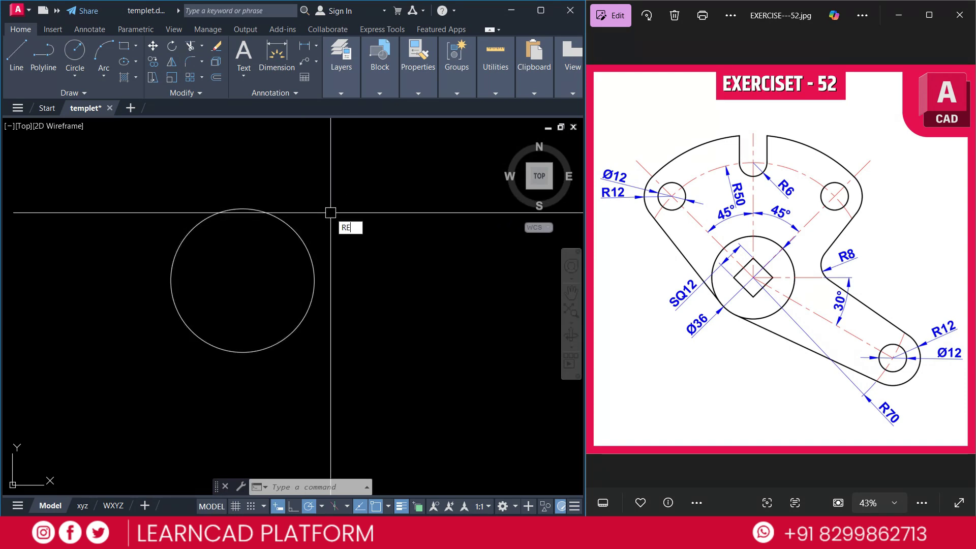
text(C)
key(Return)
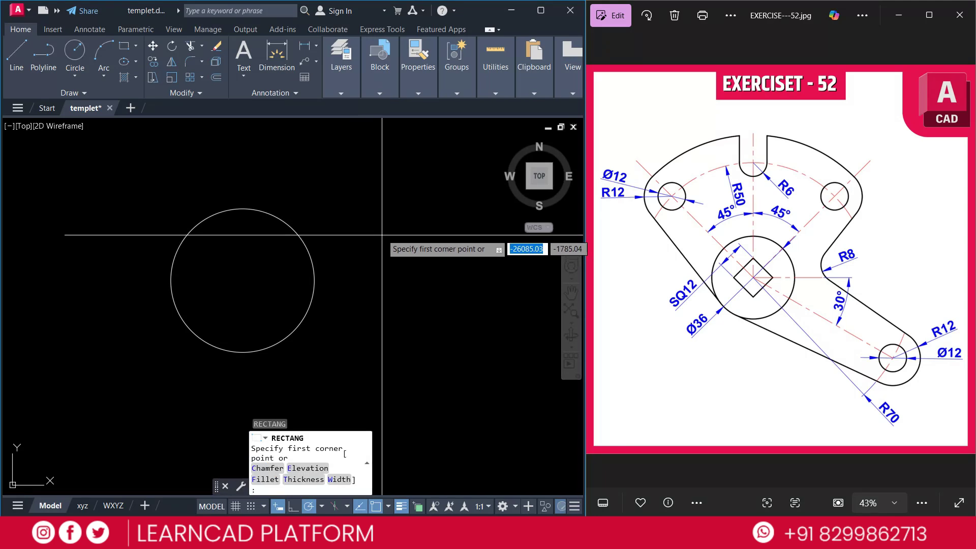
click(381, 233)
text(d)
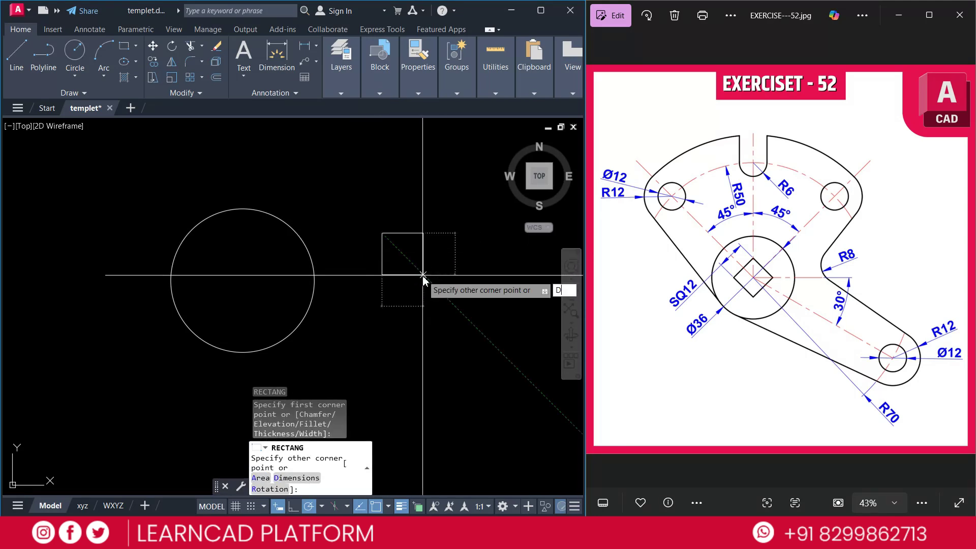
key(Return)
text(12)
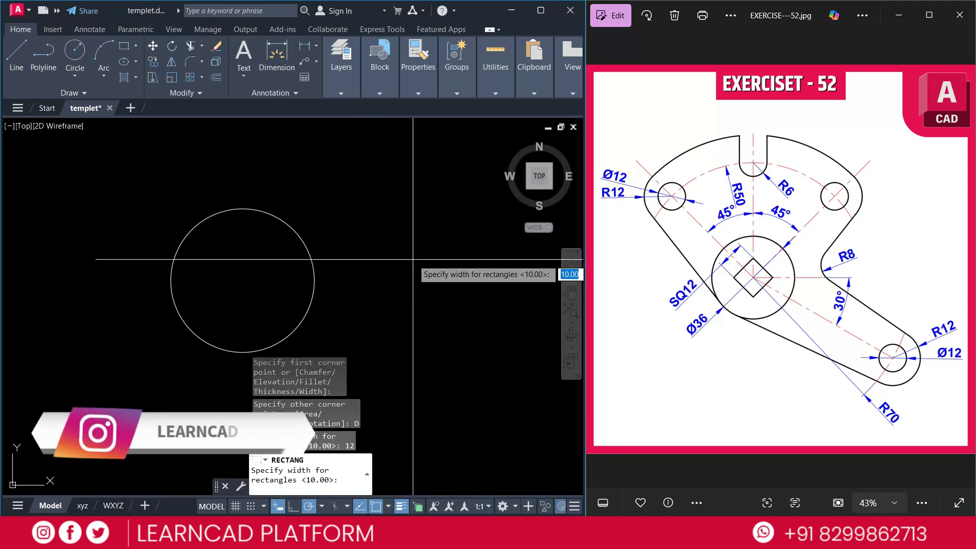
key(Return)
text(12)
key(Return)
click(459, 242)
Move the square from its centre onto the Ø36 circle's centre.
click(408, 234)
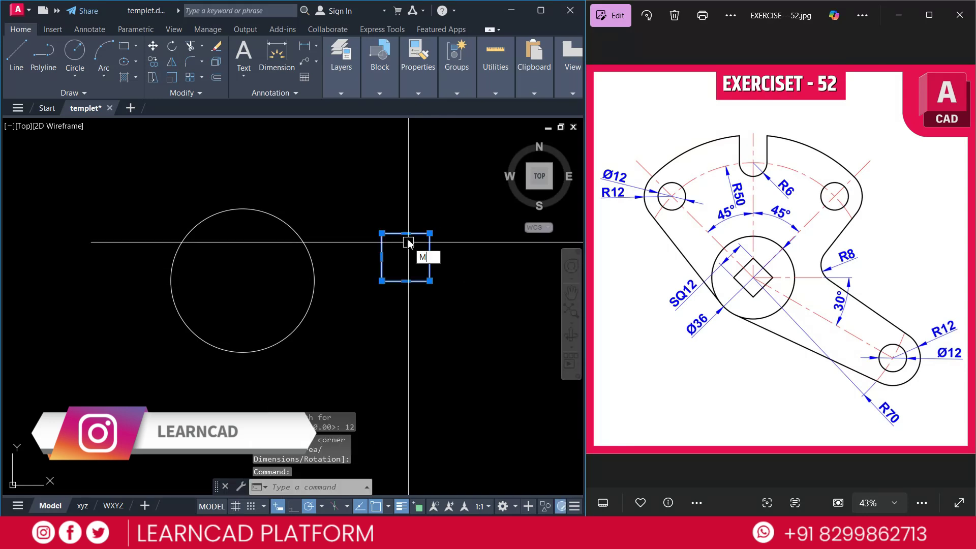
text(M)
key(Return)
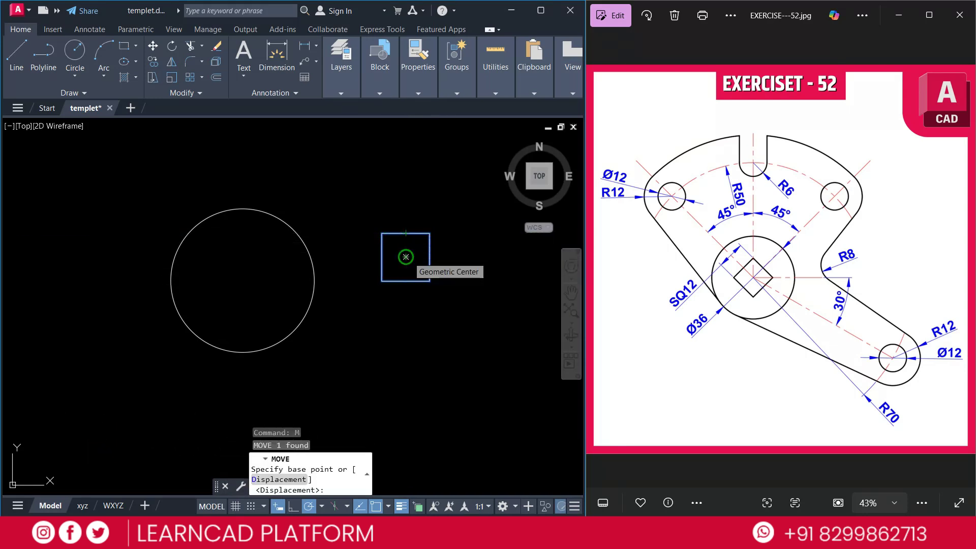
click(406, 256)
click(243, 280)
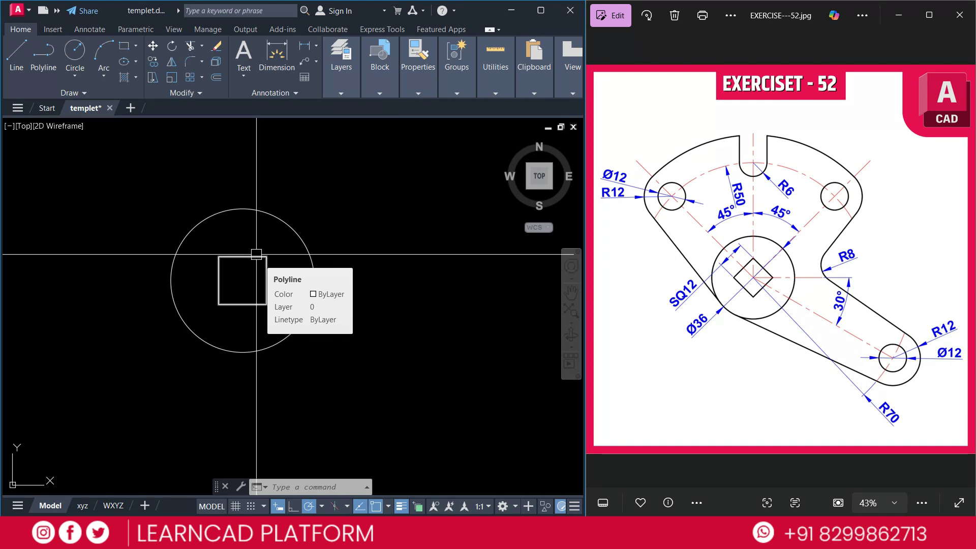
Rotate the square 45° about the circle centre into a diamond.
click(256, 254)
text(R)
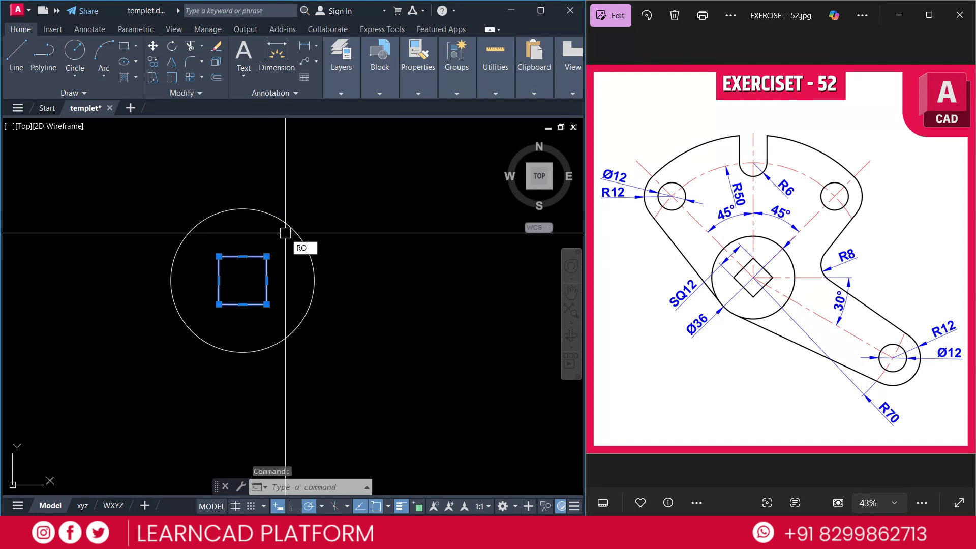
text(O)
key(Return)
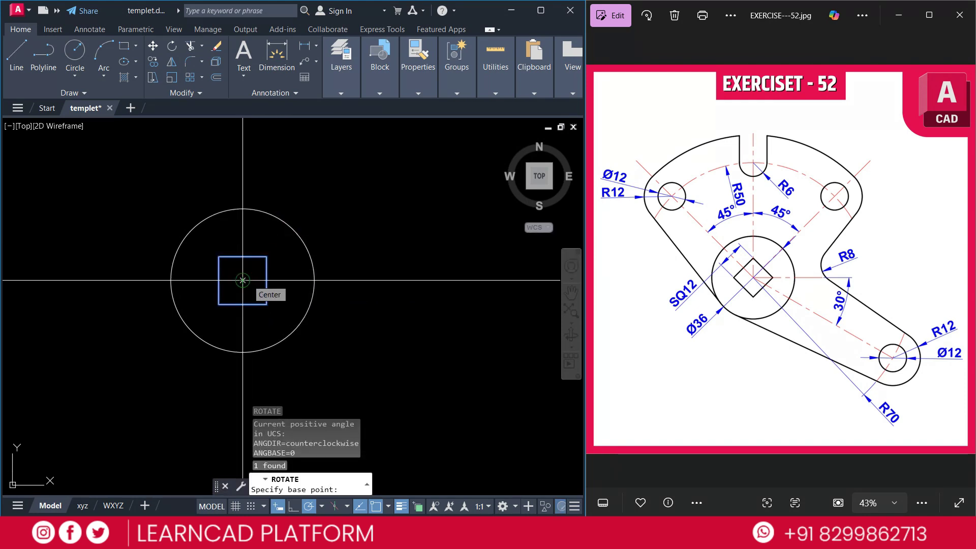
click(243, 280)
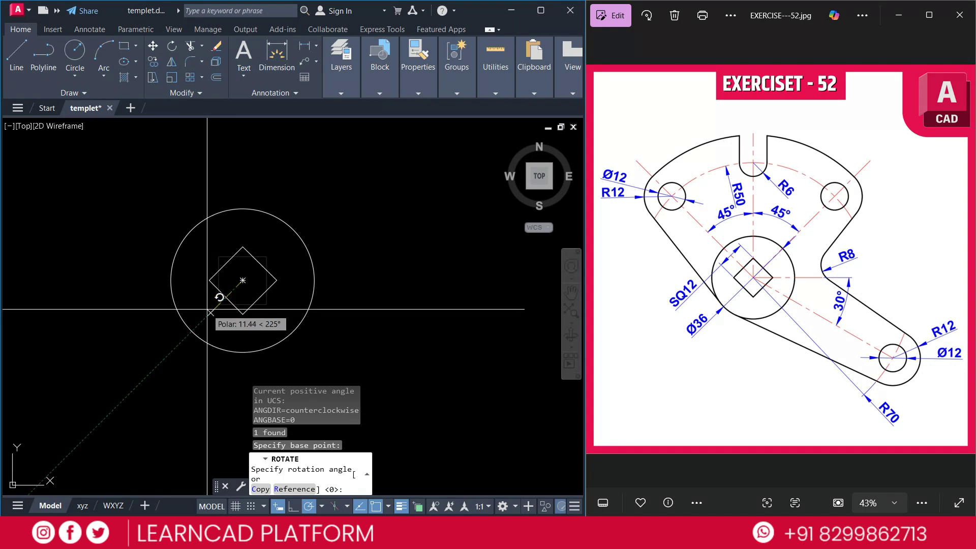
text(45)
key(Return)
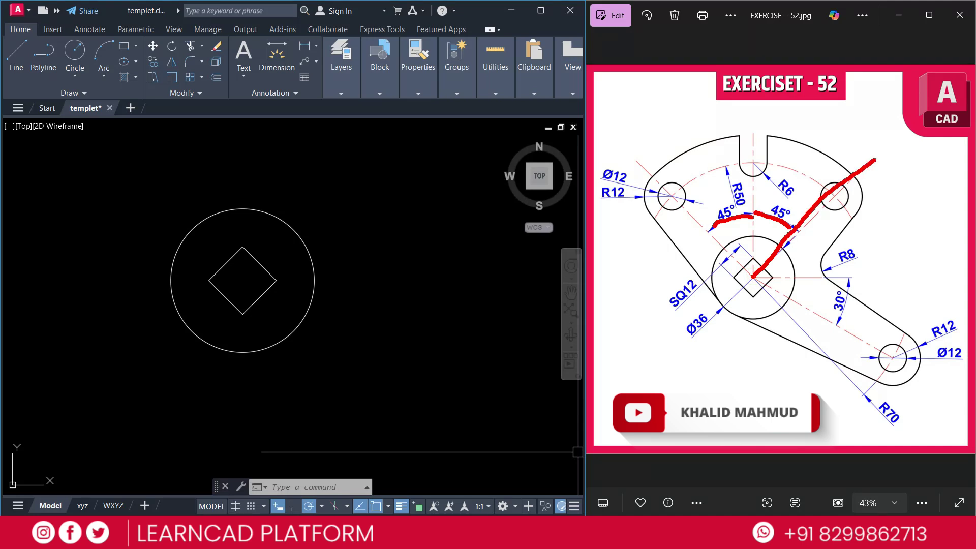
Draw 45°, vertical and 135° lines radiating from the hub centre.
key(l)
key(space)
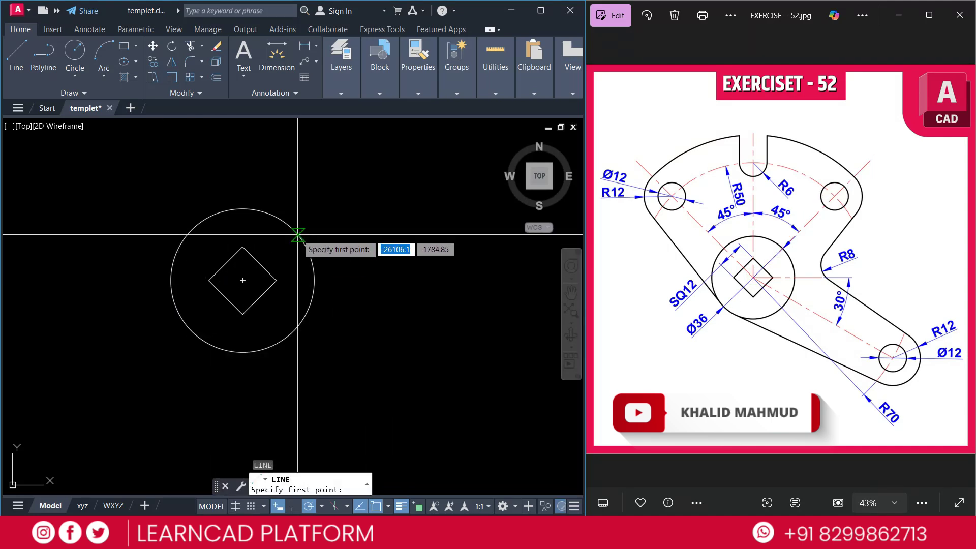
click(243, 280)
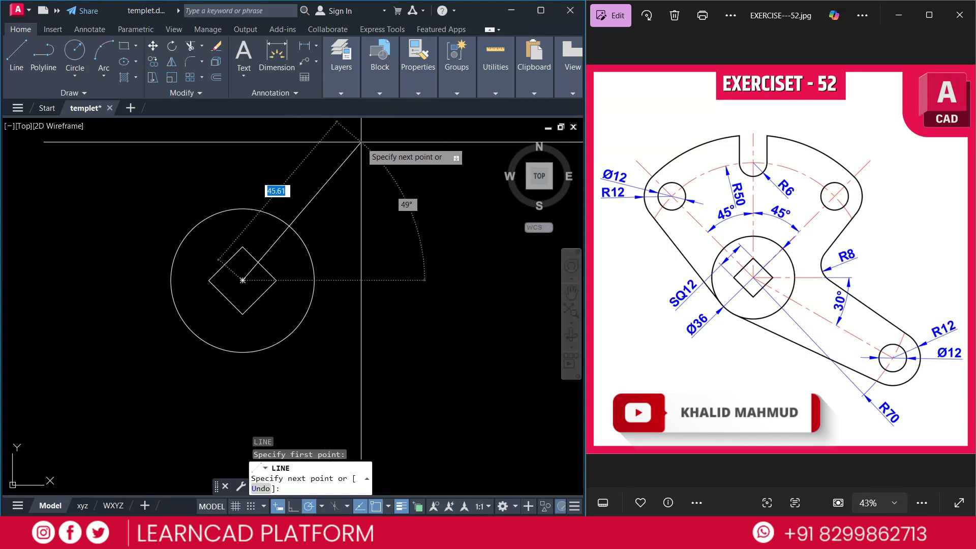
click(393, 132)
key(Return)
key(Return)
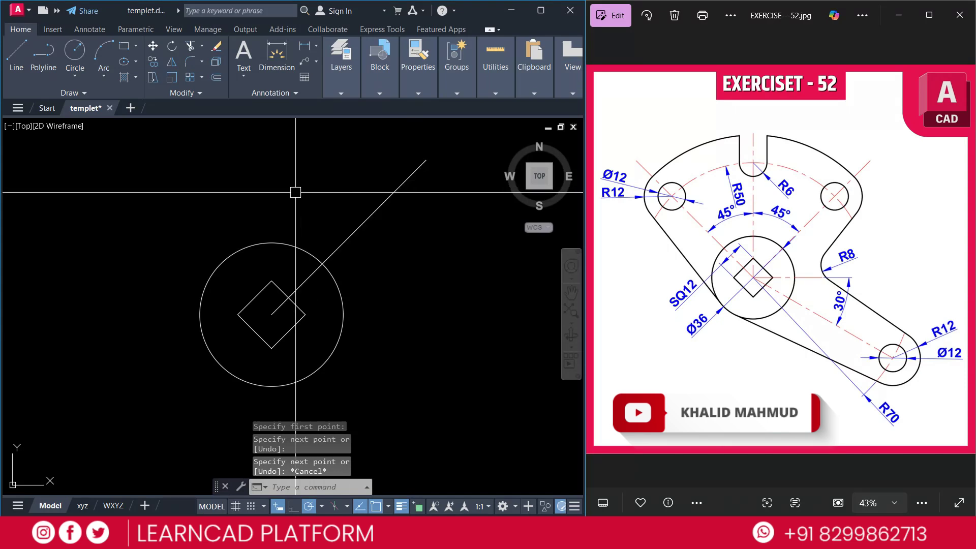
click(271, 314)
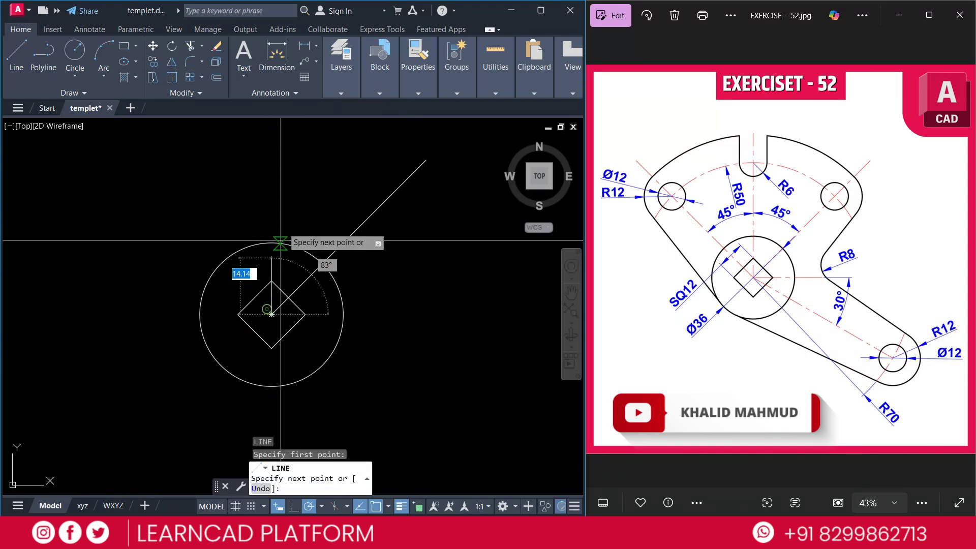
click(271, 130)
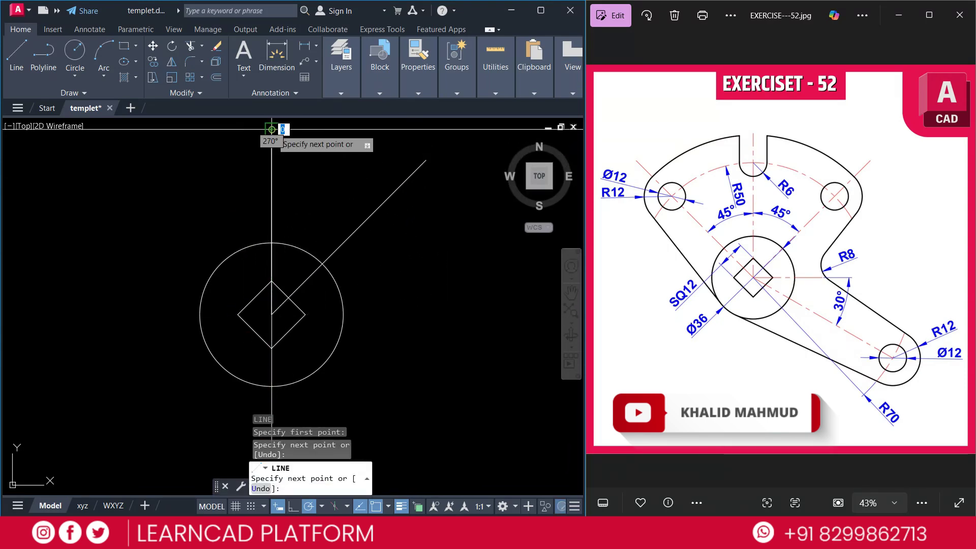
key(Escape)
key(Return)
click(271, 314)
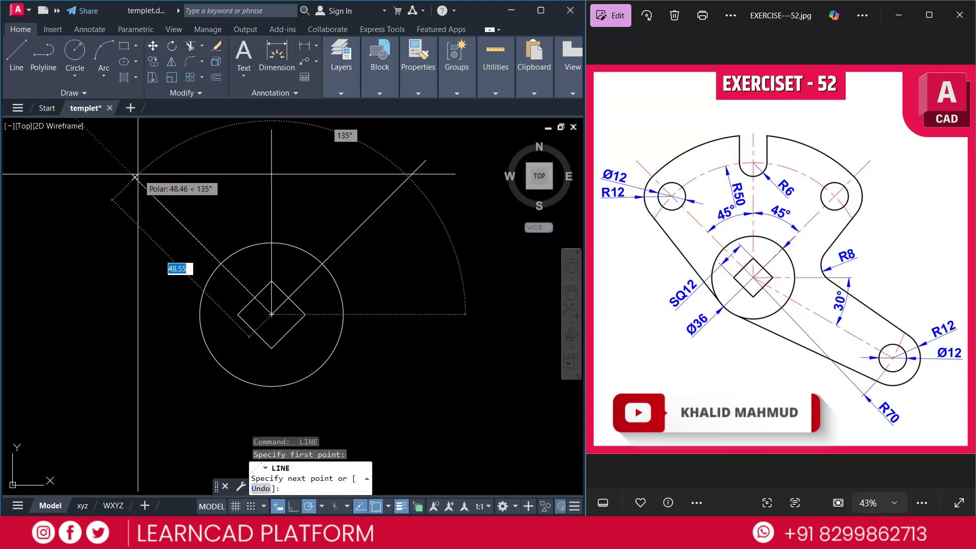
click(135, 176)
key(Escape)
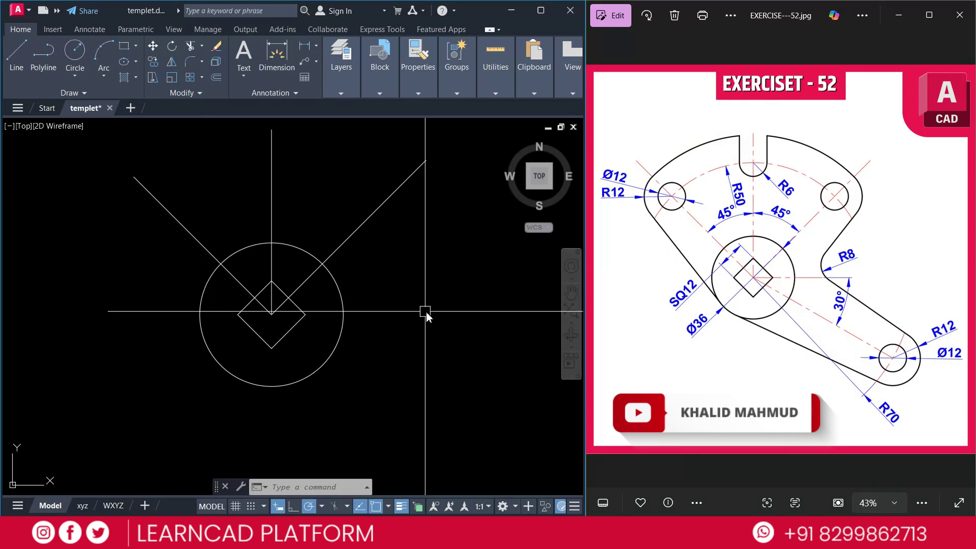
Draw an R50 circle centred on the hub centre.
key(Escape)
key(Escape)
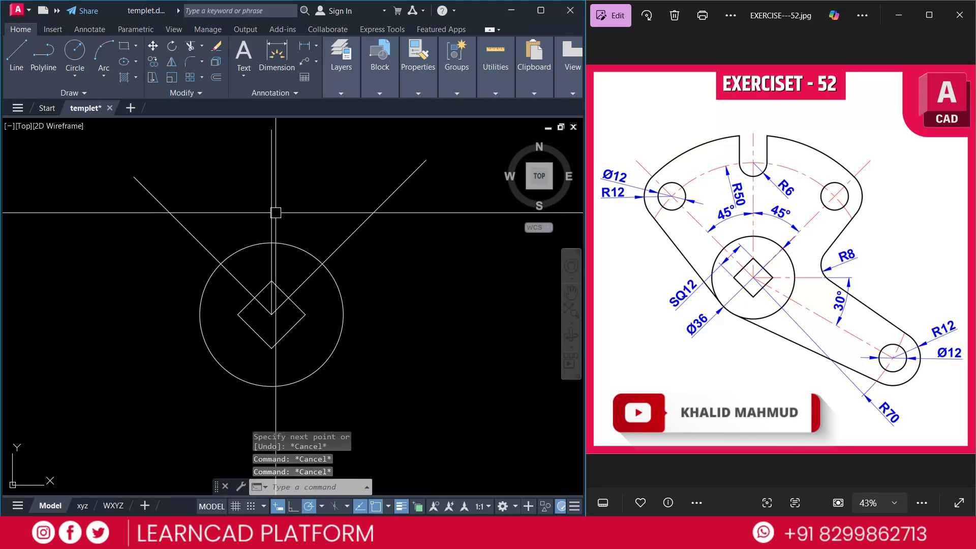
text(c)
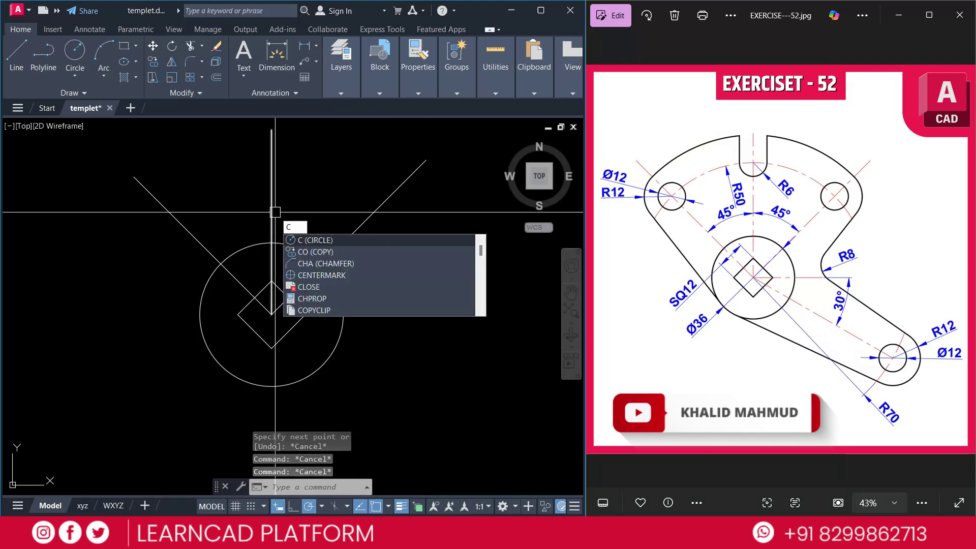
key(Return)
click(271, 315)
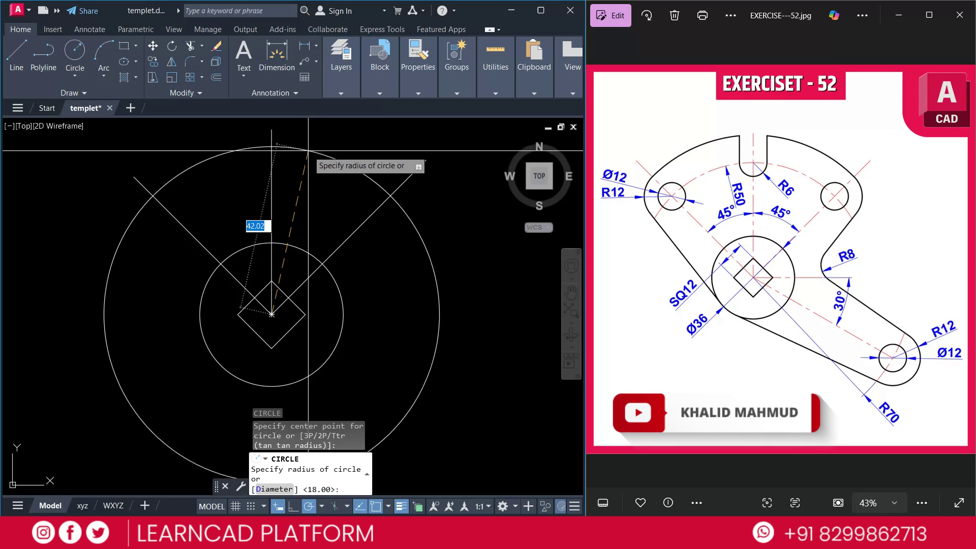
text(50)
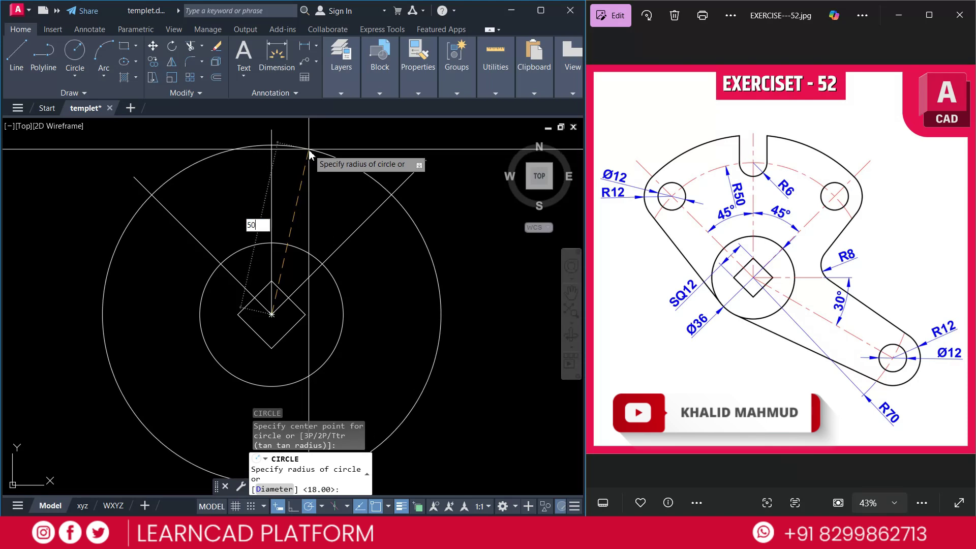
key(Return)
middle_drag(258, 177, 262, 214)
Extend the vertical line to the R50 circle and select the construction geometry.
text(ex)
key(Return)
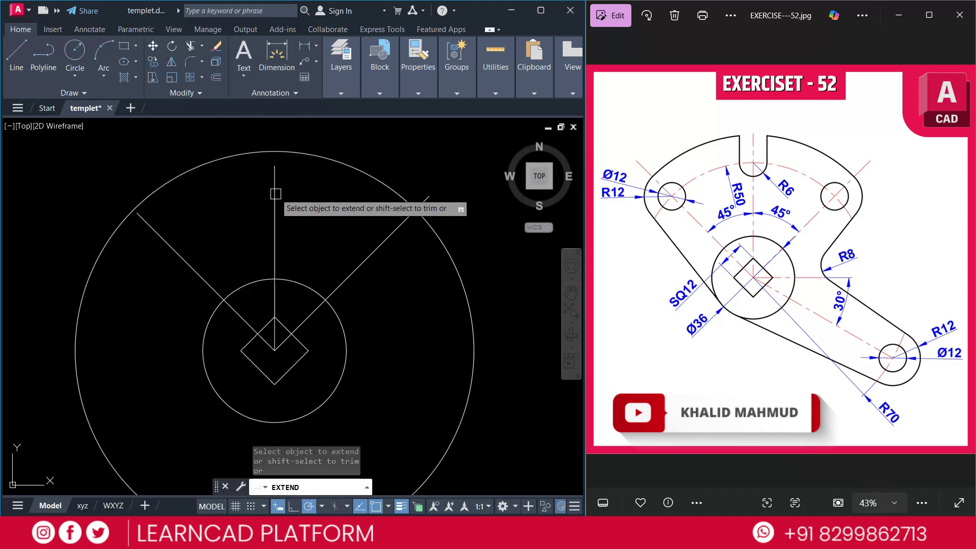
click(275, 193)
key(Return)
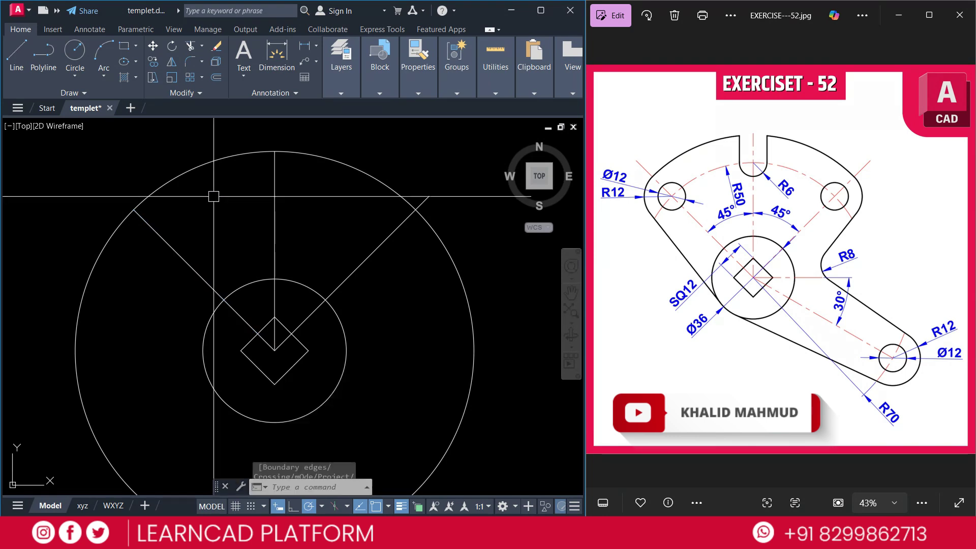
click(356, 269)
click(184, 260)
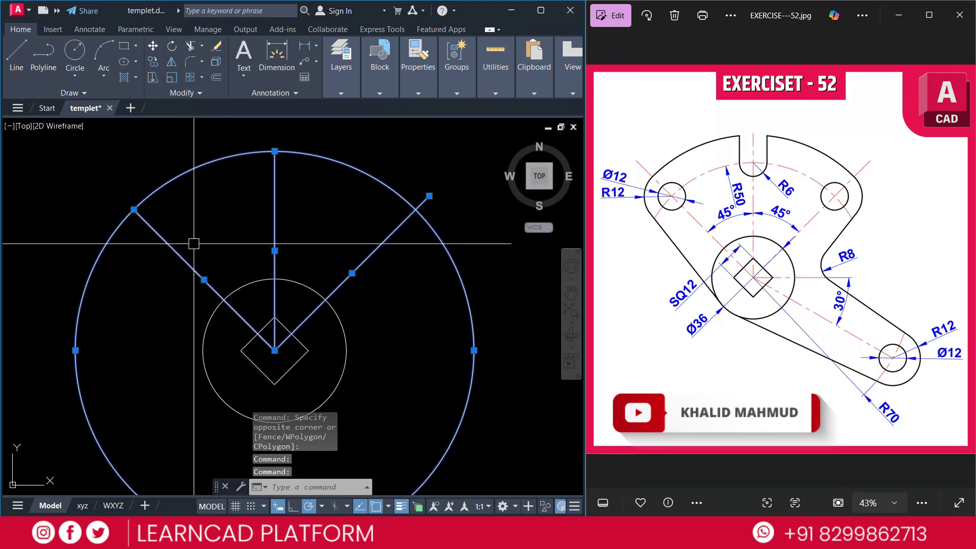
Give the selected construction geometry the CENTER linetype and Red colour.
click(412, 85)
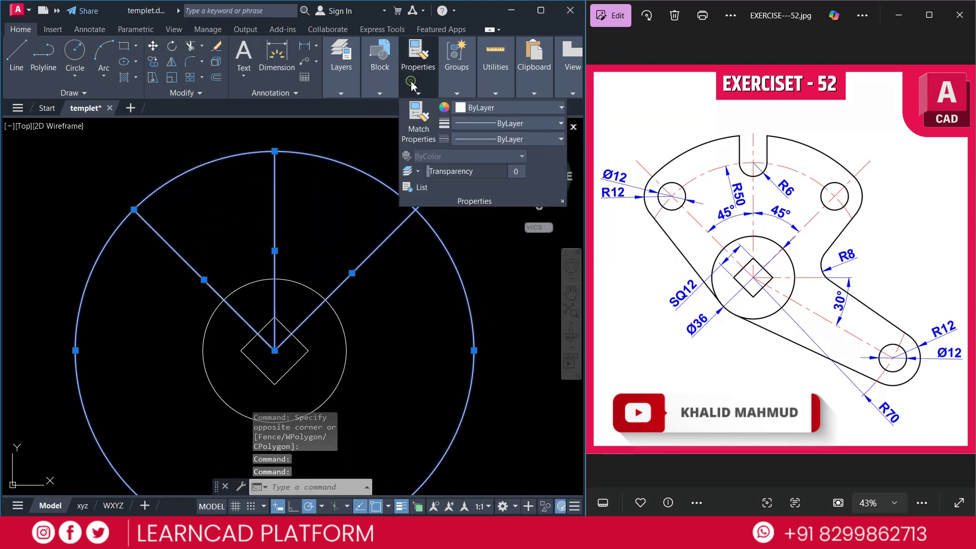
click(473, 140)
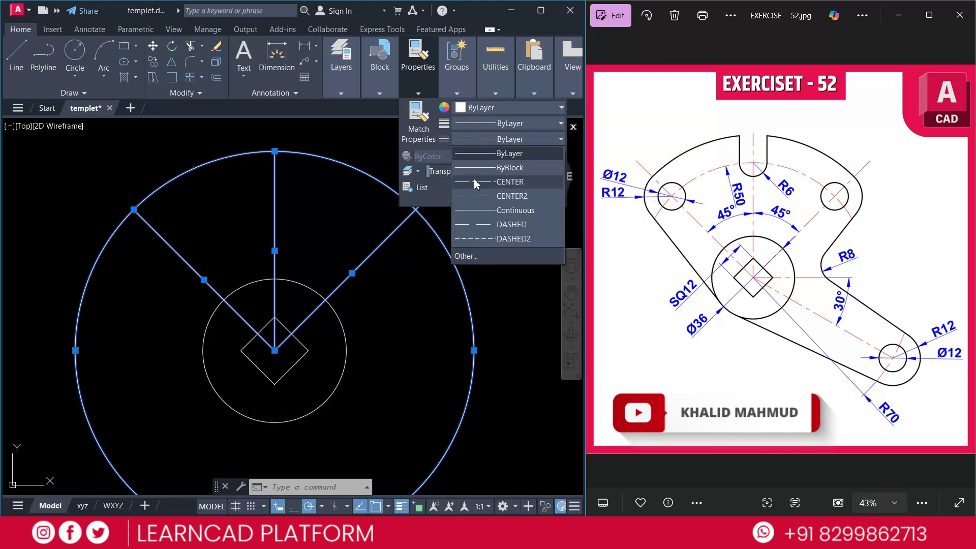
click(477, 182)
click(487, 108)
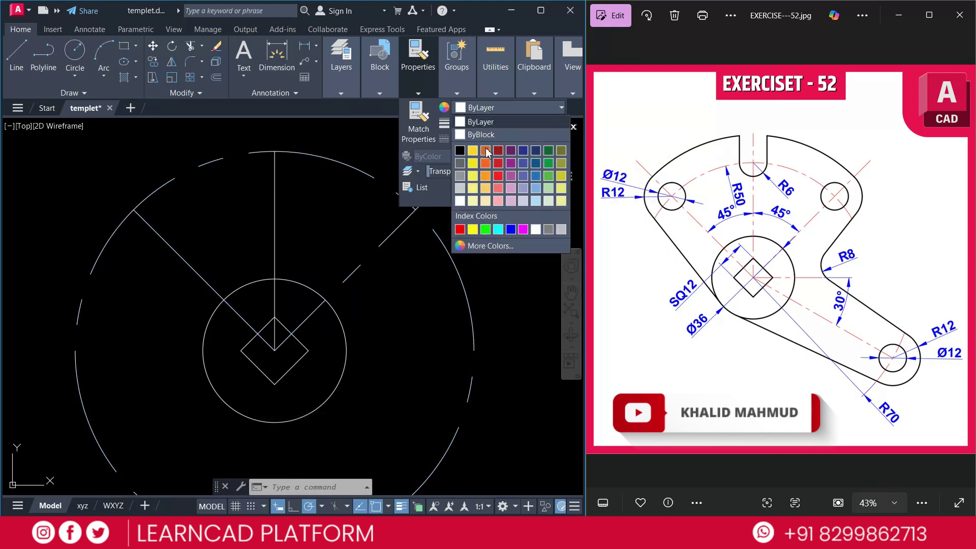
click(510, 162)
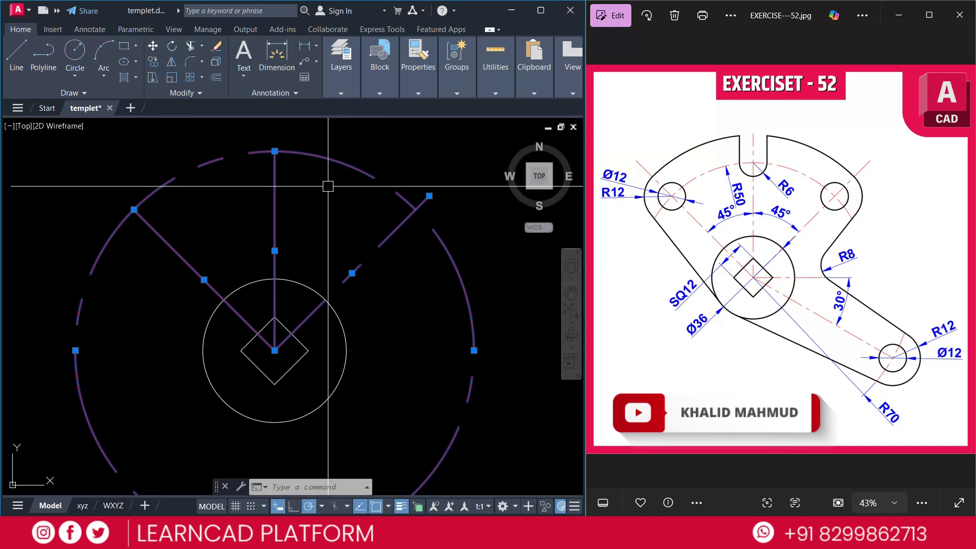
Set the selection's linetype scale to 0.4 in the Properties palette.
right_click(328, 191)
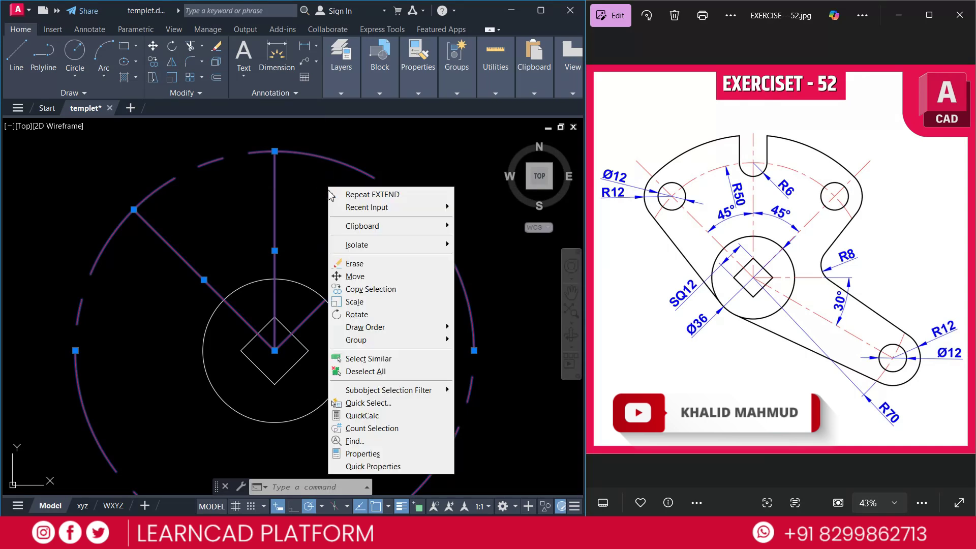
click(366, 451)
click(124, 121)
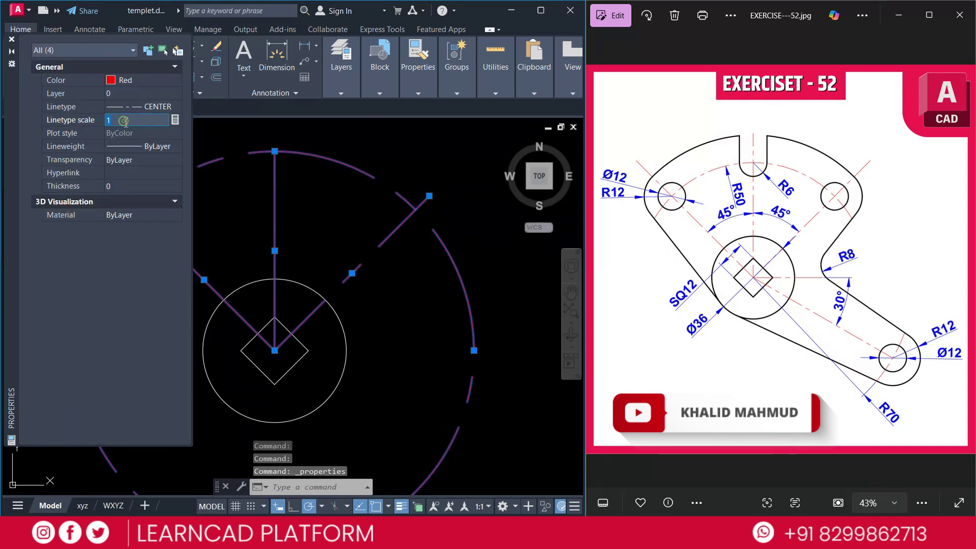
text(.4)
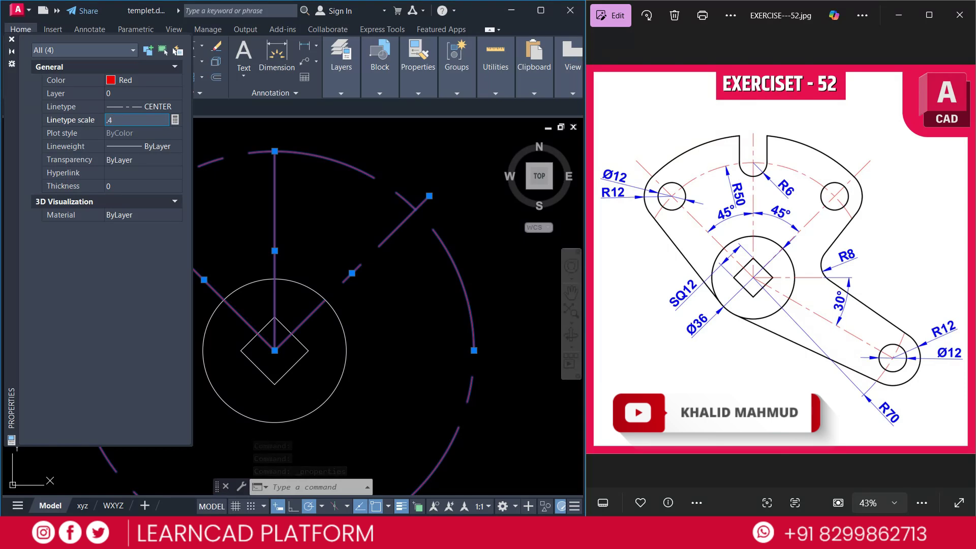
key(Return)
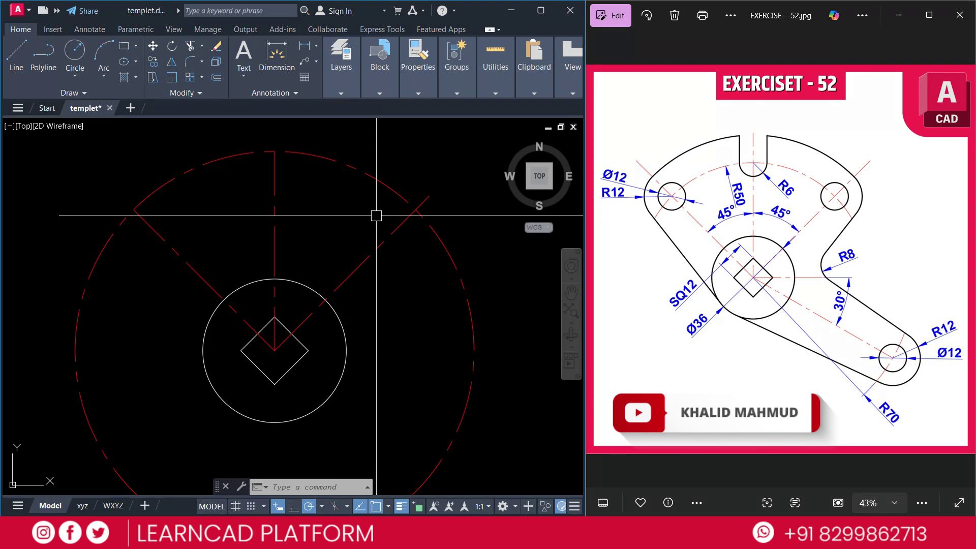
Draw a Ø12 hole at the left 135° line and R50 circle intersection.
text(c)
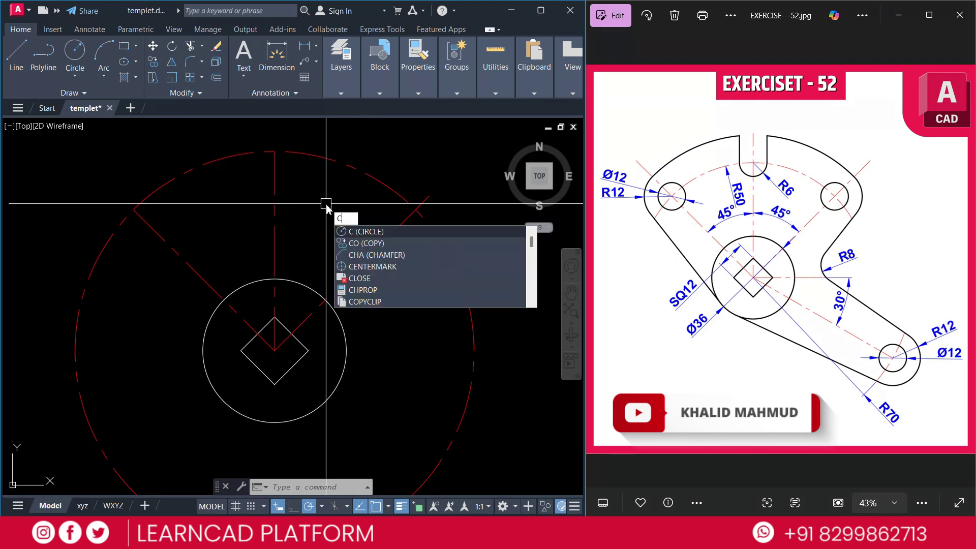
key(Escape)
text(c)
key(Return)
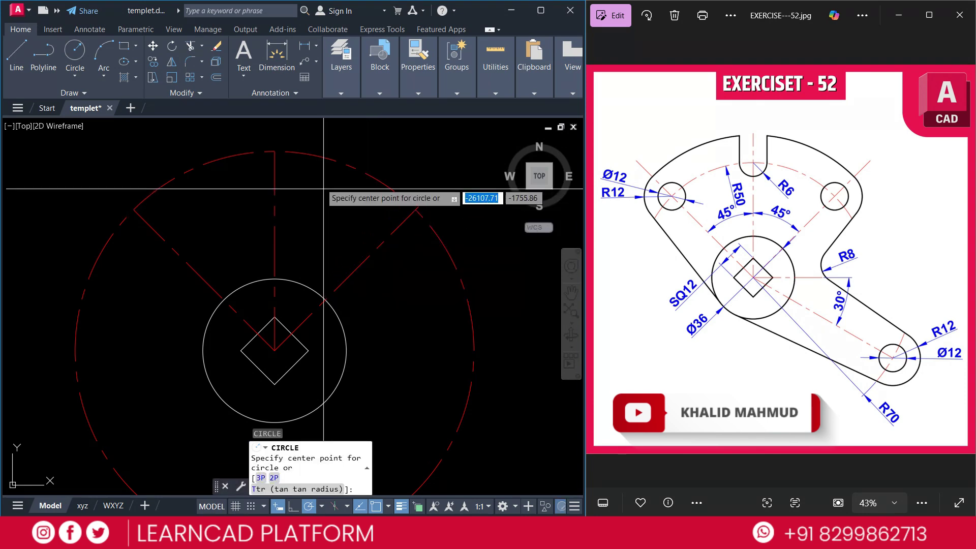
click(131, 208)
text(d)
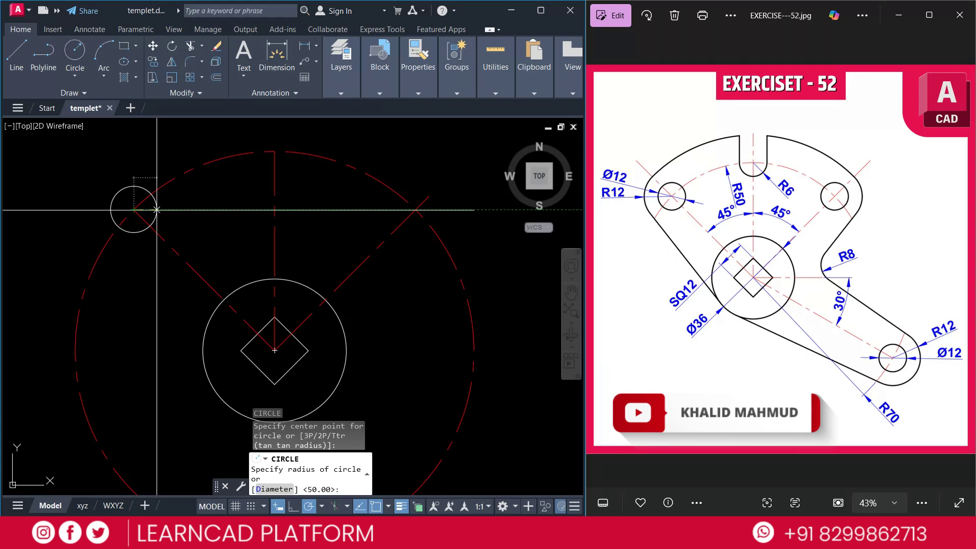
key(Return)
key(Return)
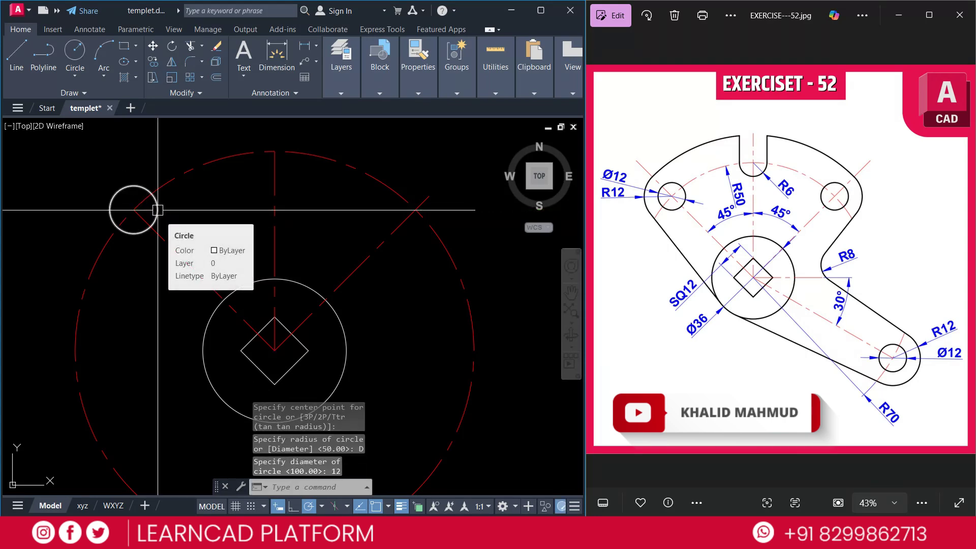
Copy the Ø12 hole to the top and right 45° intersections.
click(157, 210)
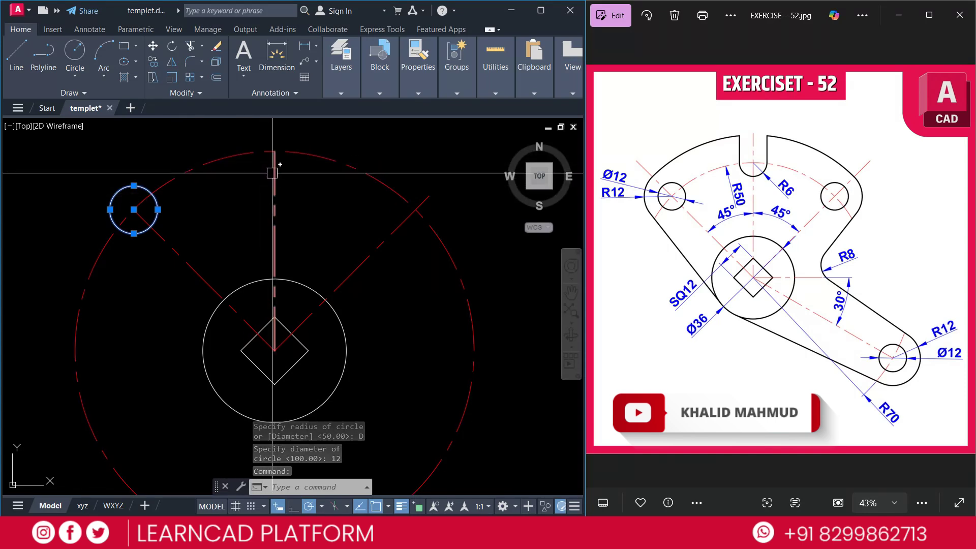
text(CO)
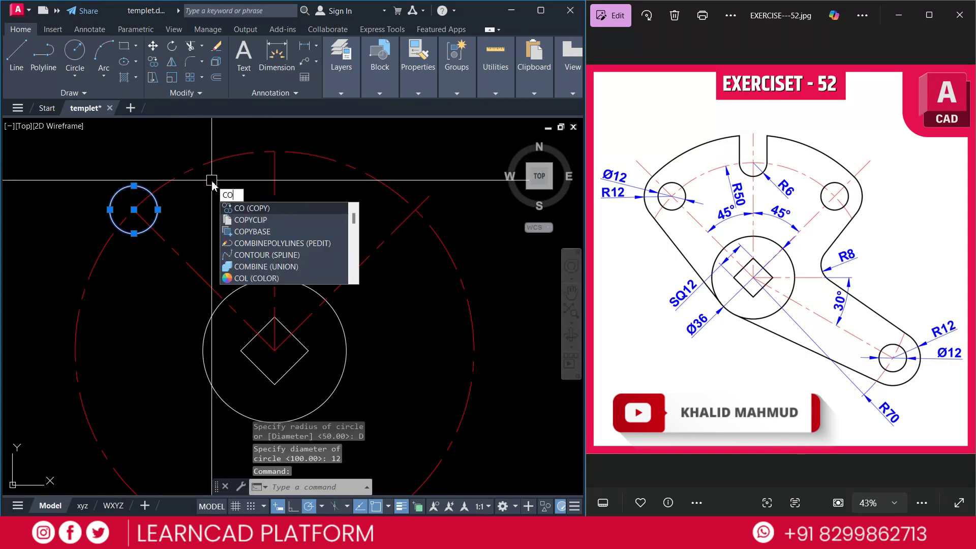
key(Return)
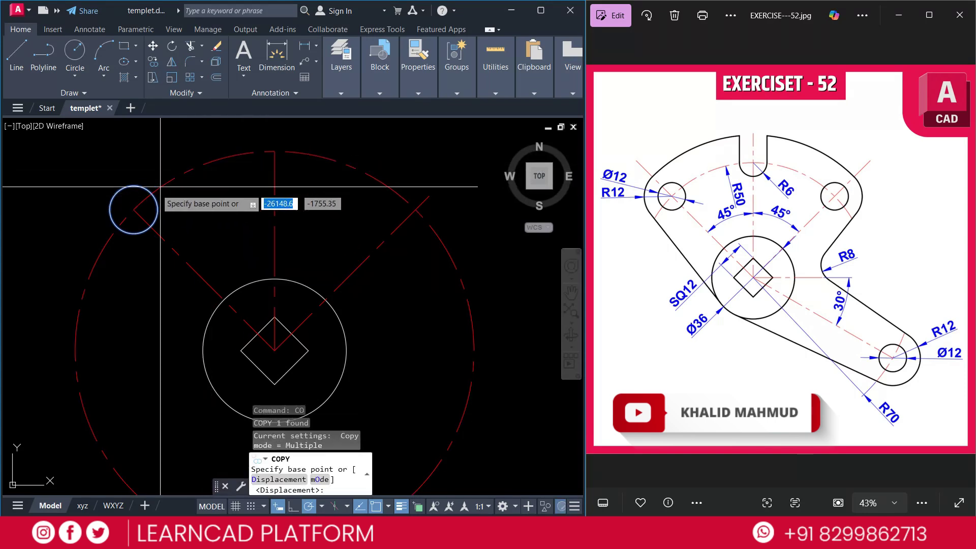
click(134, 208)
click(274, 151)
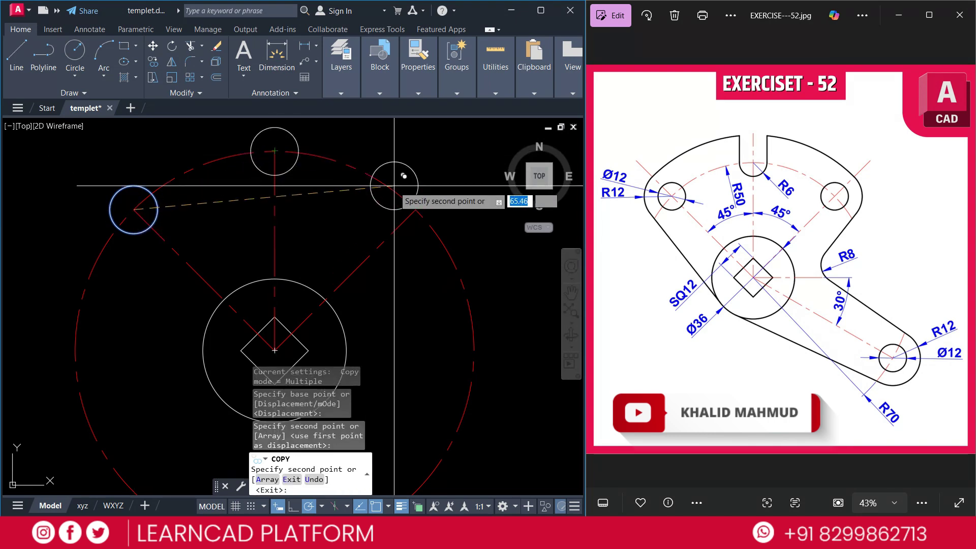
click(410, 205)
key(Escape)
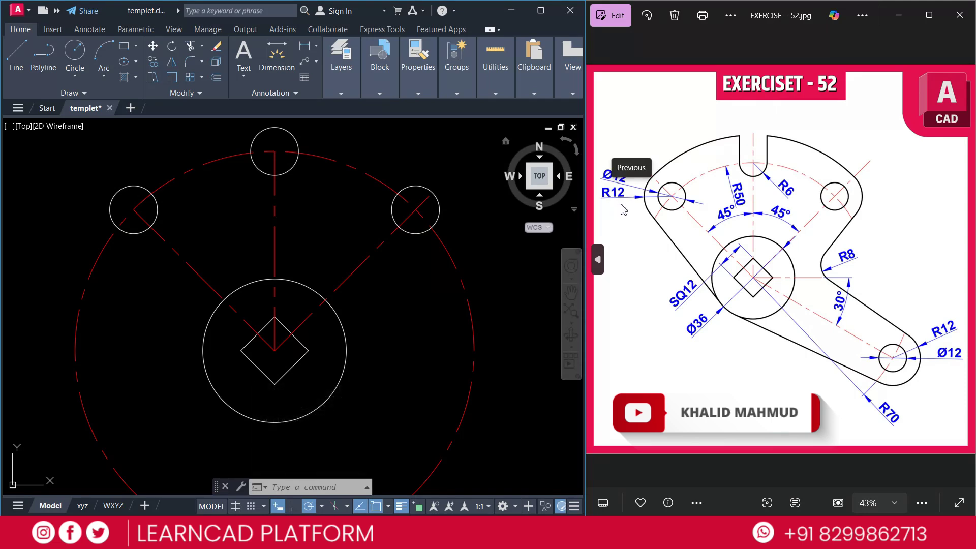
Draw R12 circles around the left and right Ø12 holes.
text(c)
key(Return)
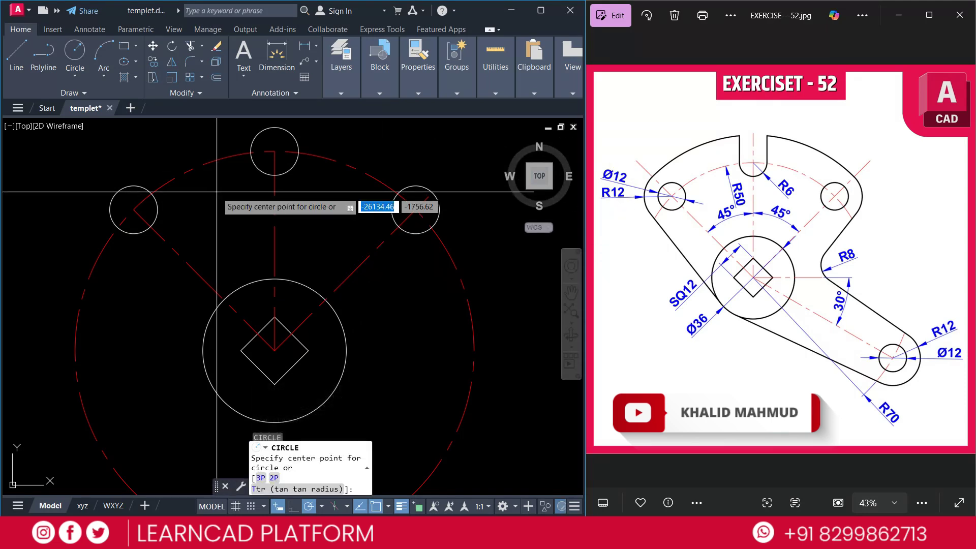
click(134, 209)
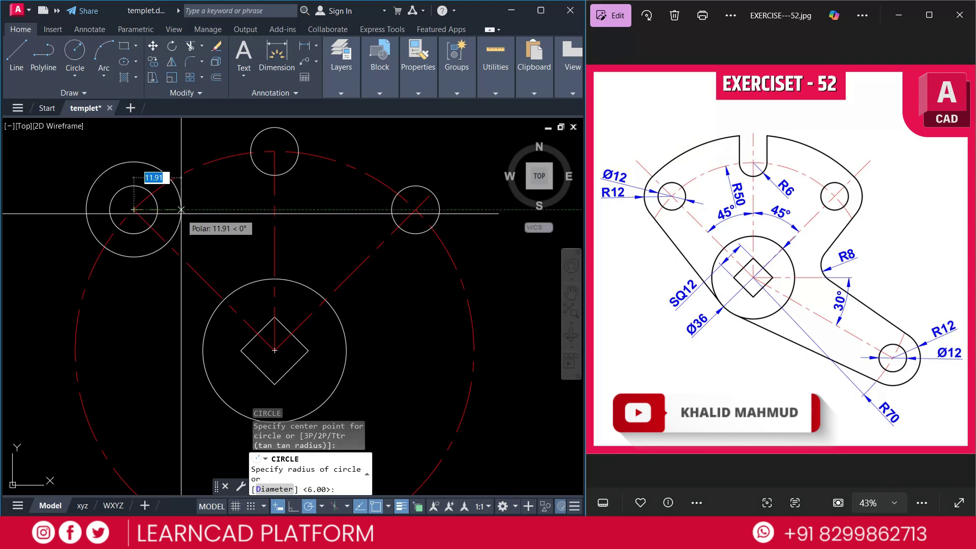
key(Return)
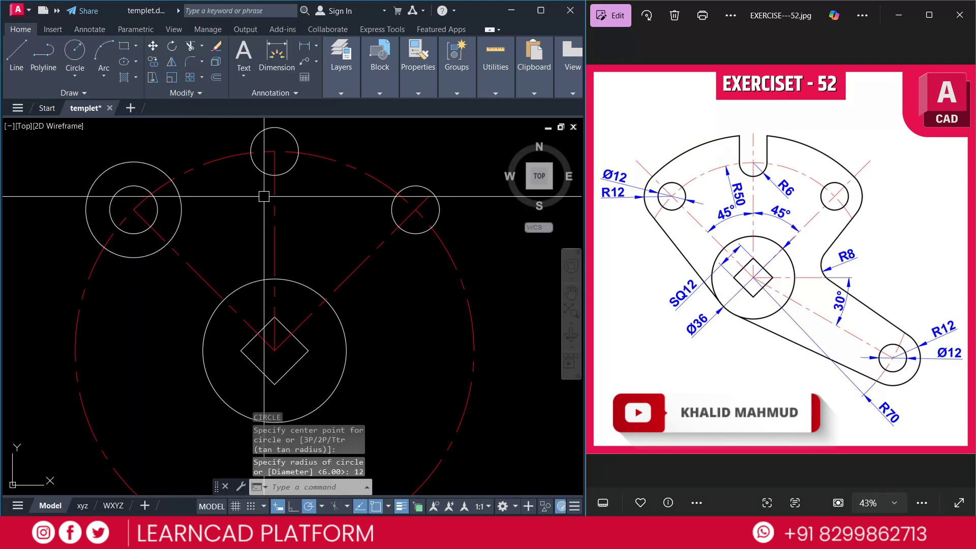
key(Return)
click(415, 209)
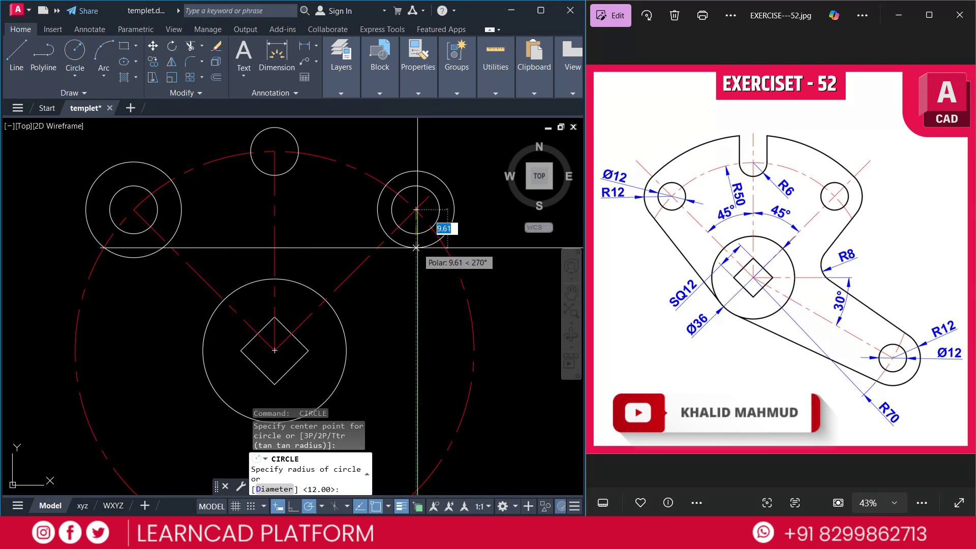
key(Return)
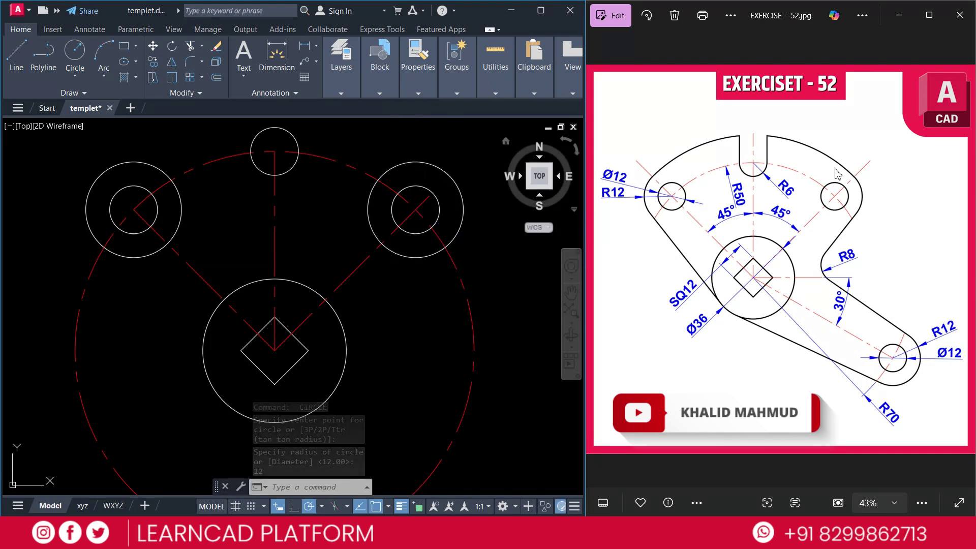
Draw a start-centre-end arc centred on the hub from the left to the right R12 circle.
click(105, 78)
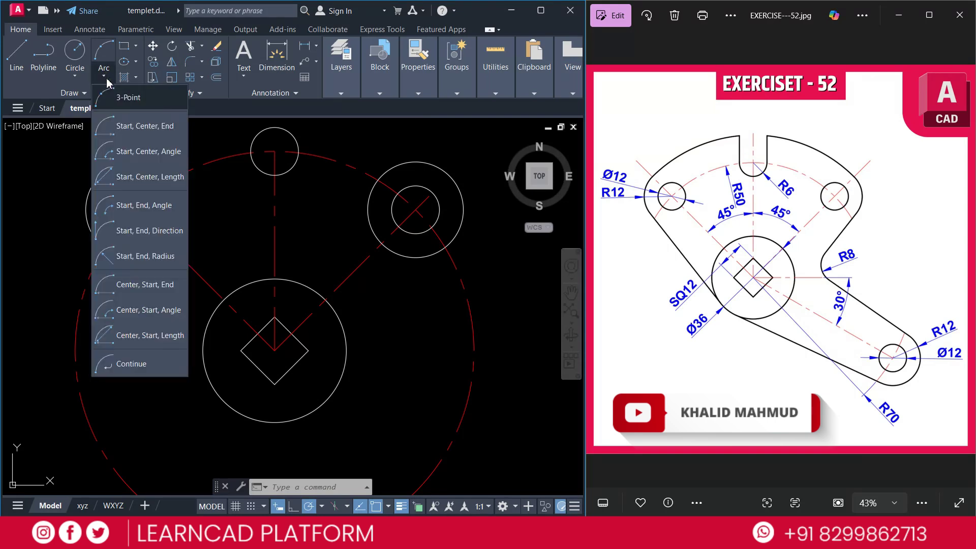
click(129, 137)
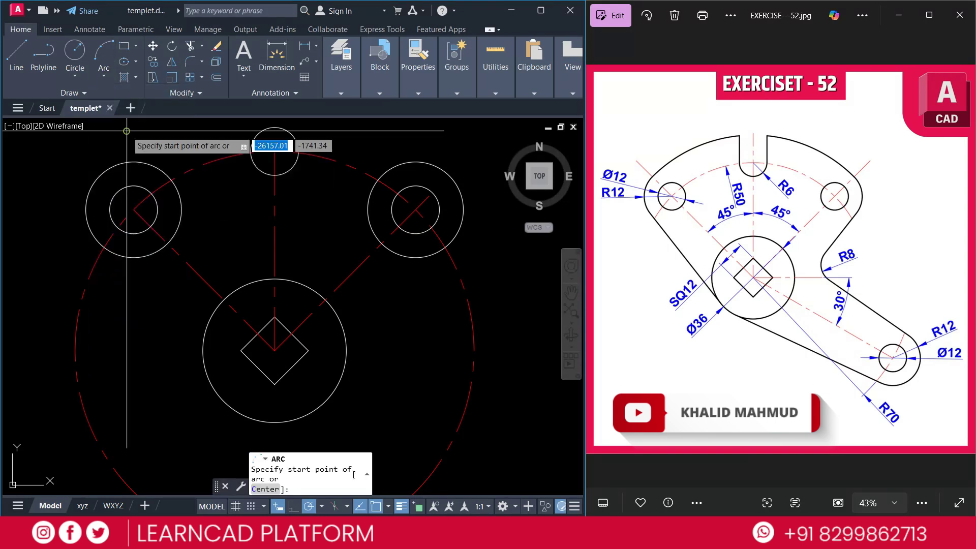
click(100, 175)
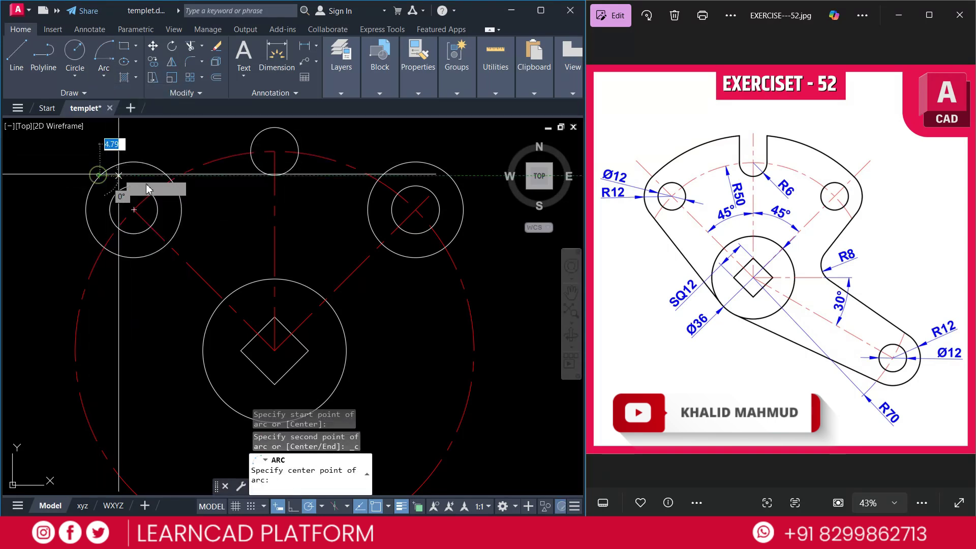
click(275, 350)
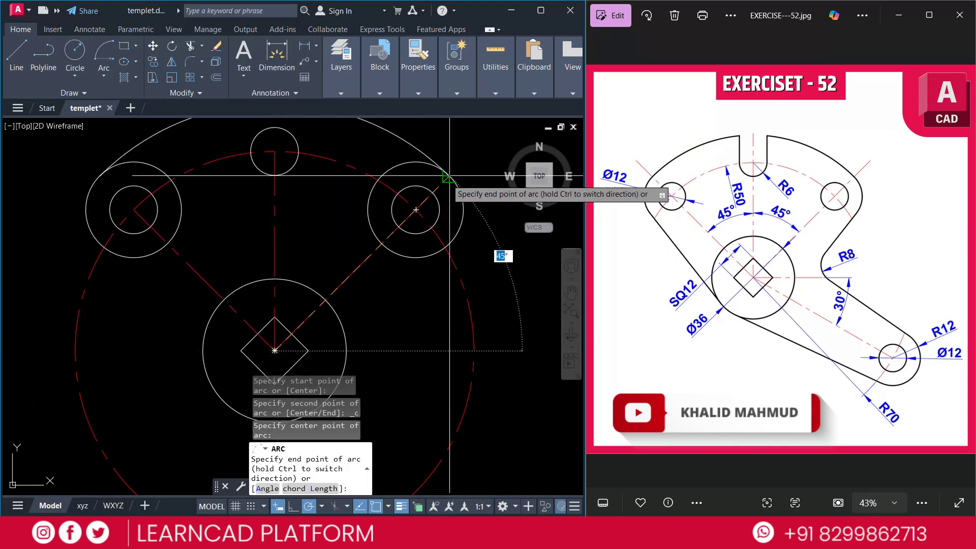
click(468, 197)
key(Escape)
key(Escape)
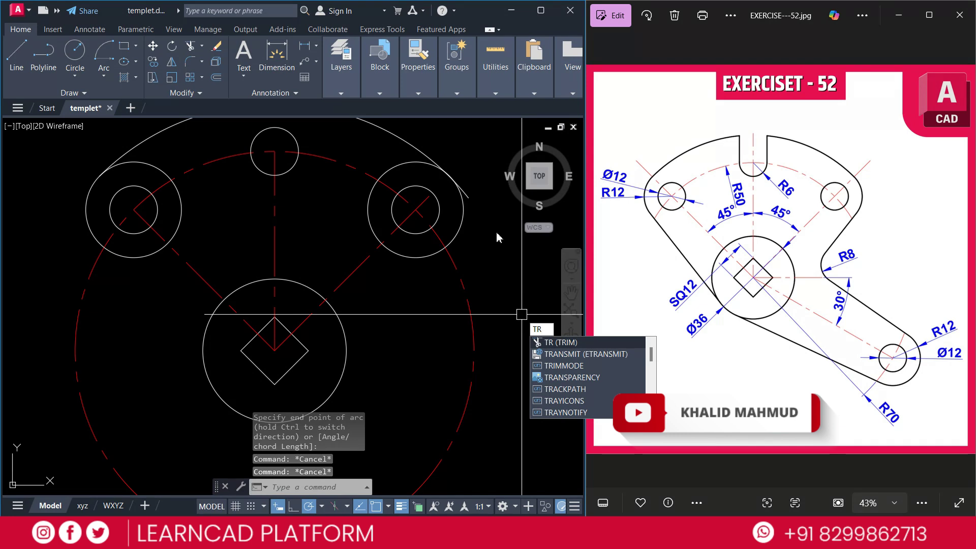
Trim the R12 circles down to outer arcs and cut away the large outer circle.
text(TR)
key(Return)
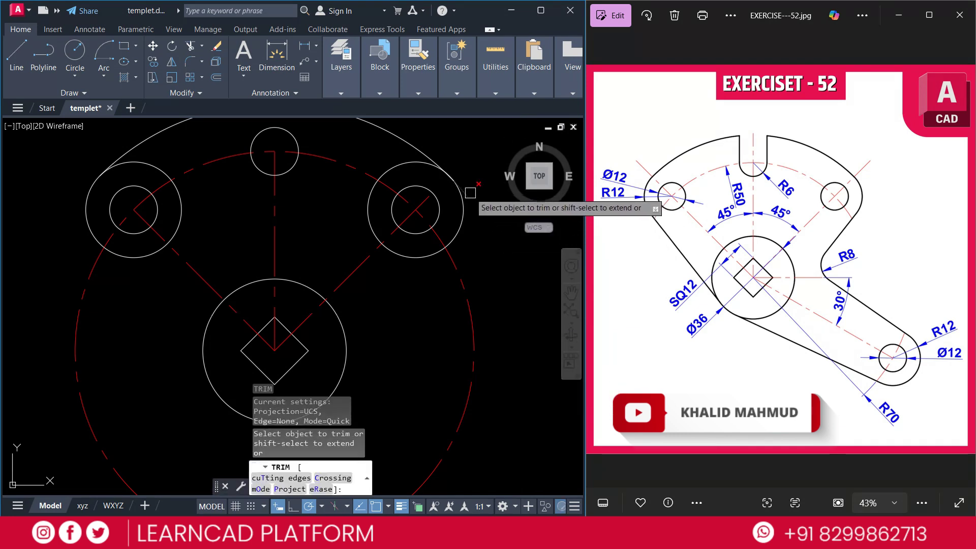
click(407, 163)
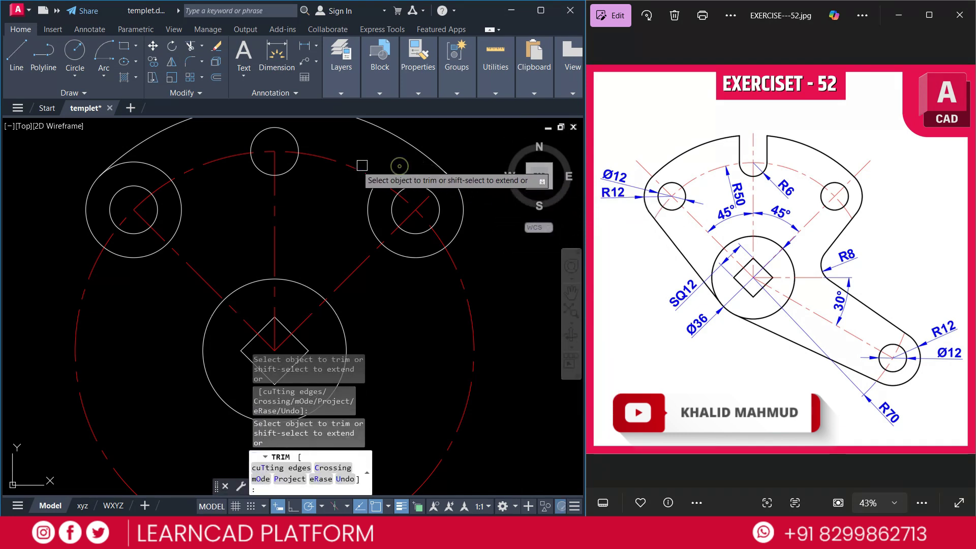
click(364, 211)
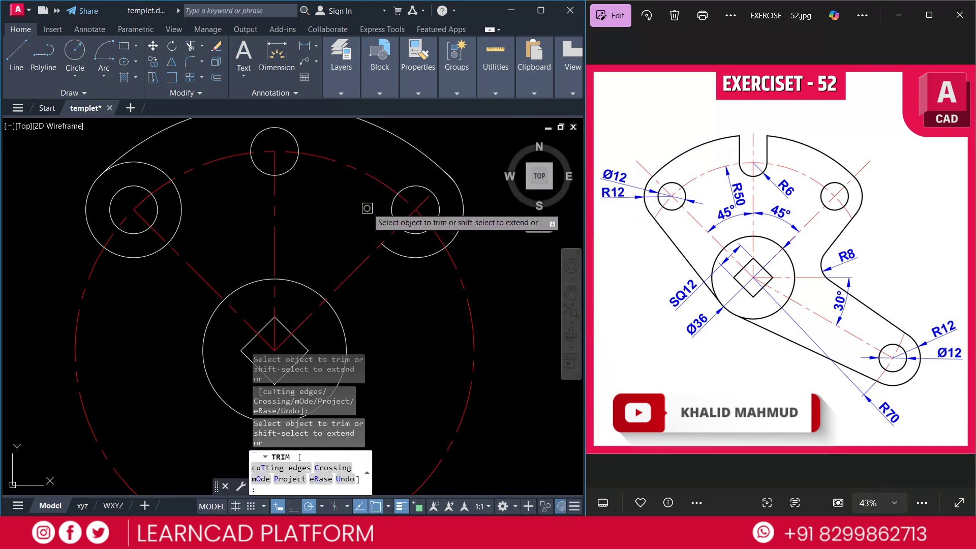
click(143, 163)
click(175, 201)
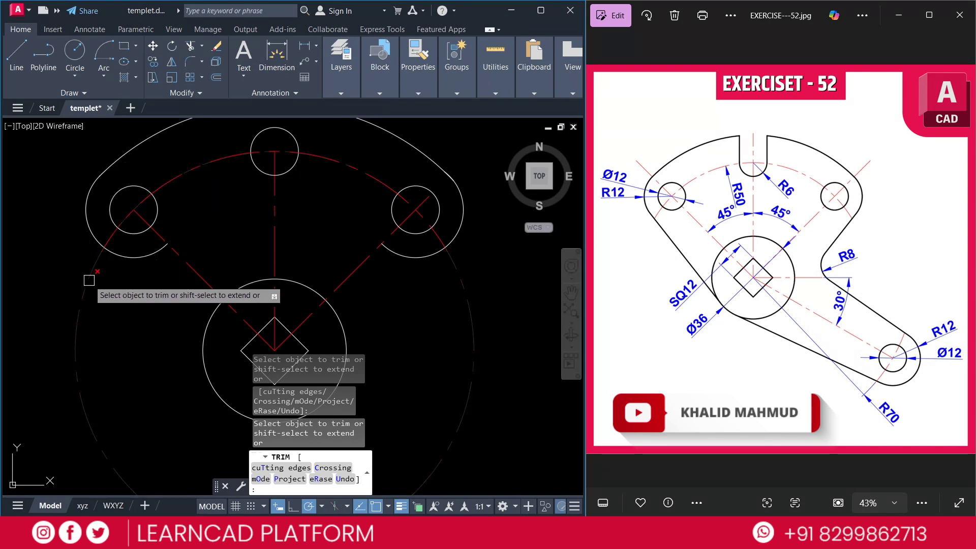
click(89, 280)
key(Escape)
scroll(483, 329, down, 2)
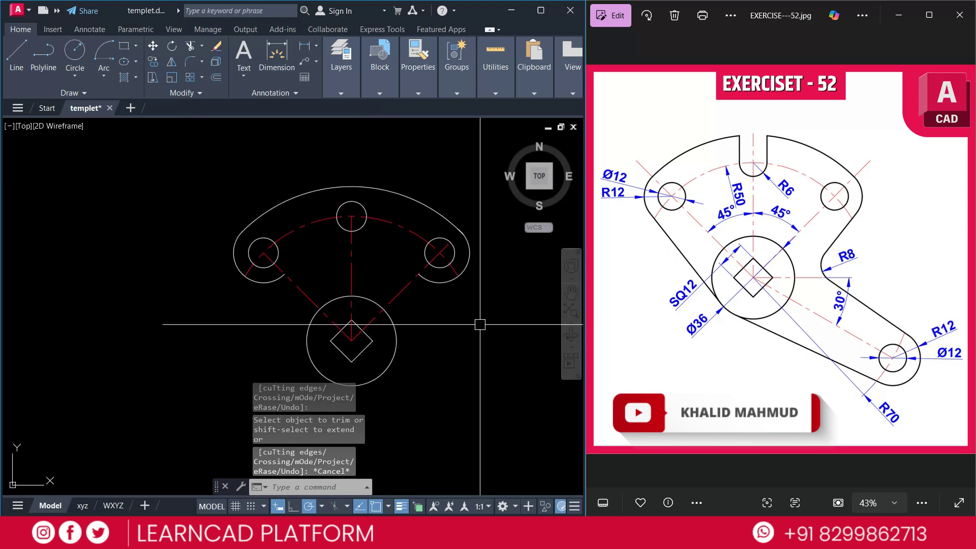
middle_drag(427, 305, 330, 273)
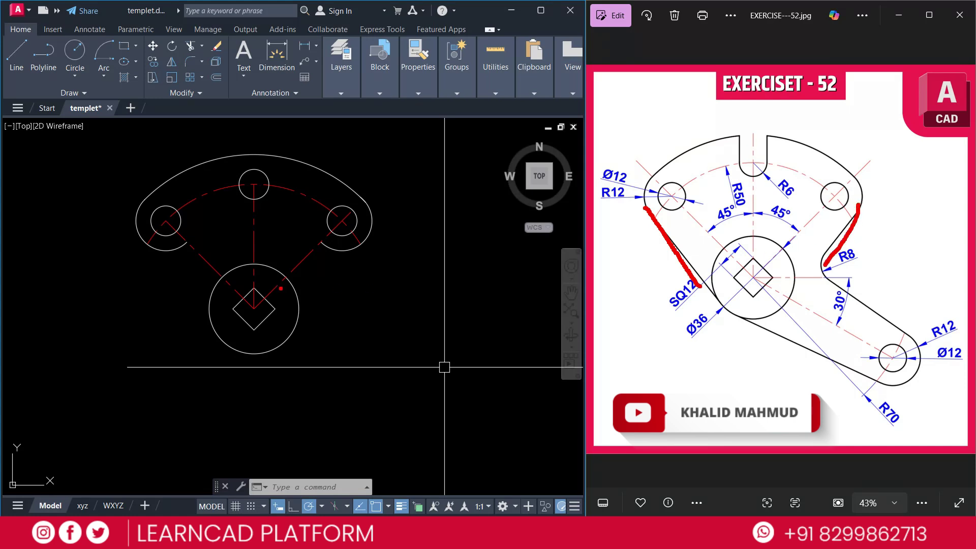
Draw a line tangent to the left boss arc and the Ø36 hub circle.
key(Escape)
key(Escape)
text(L)
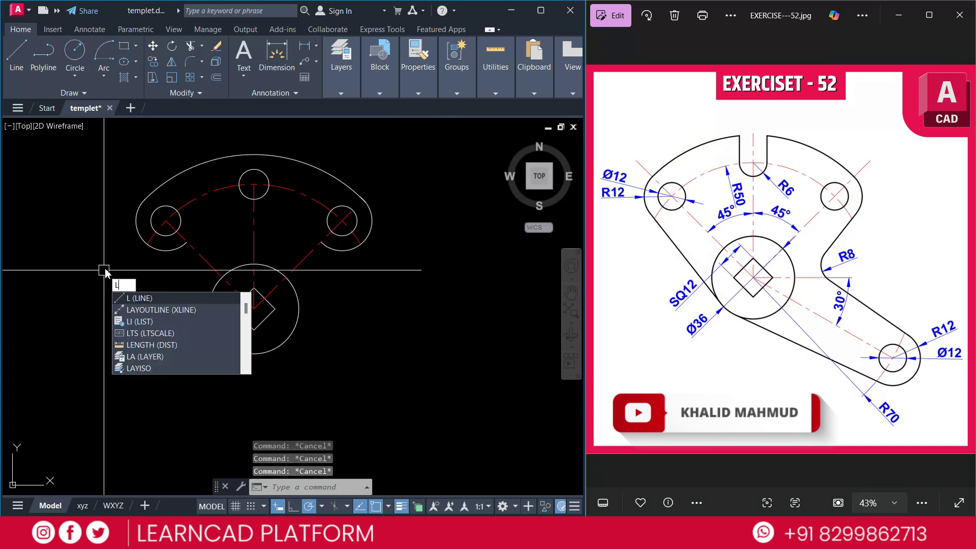
key(Return)
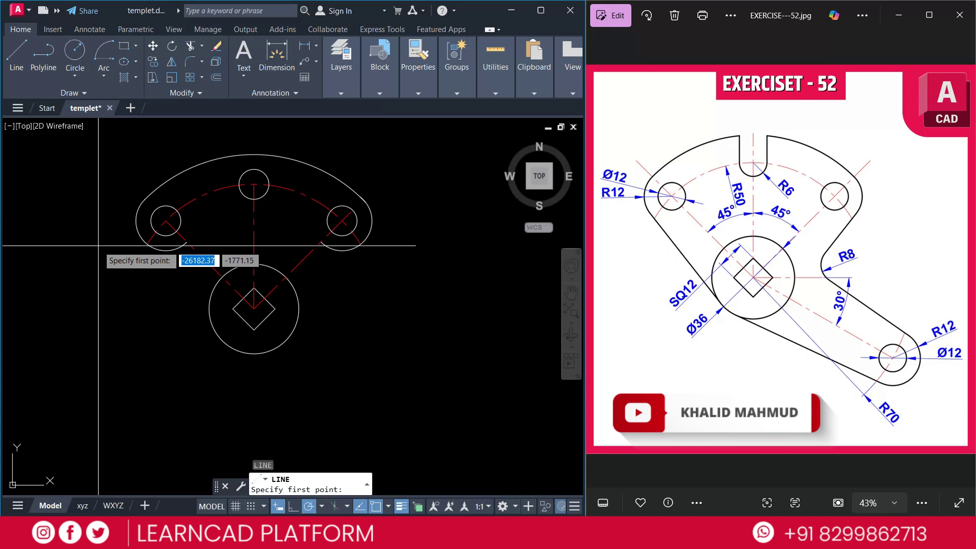
shift+right_click(99, 246)
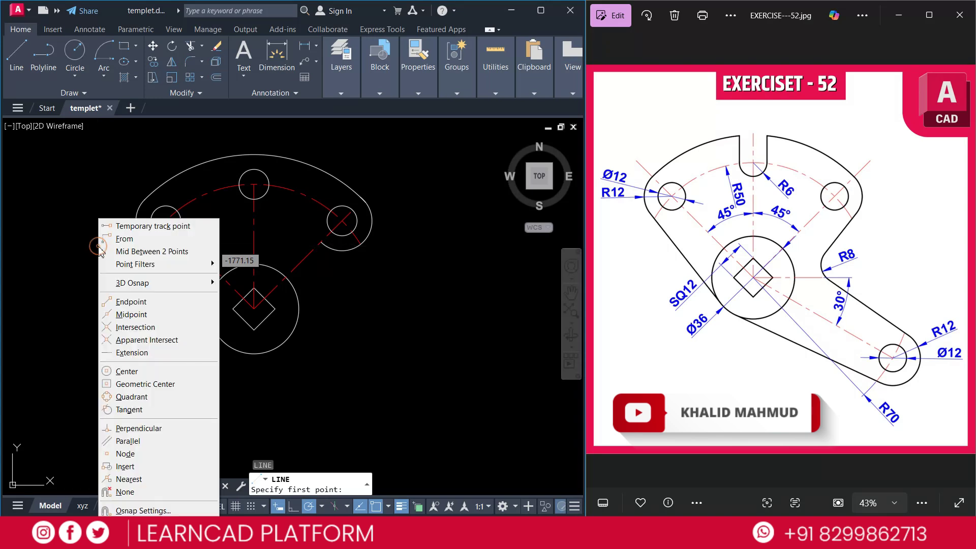
click(133, 409)
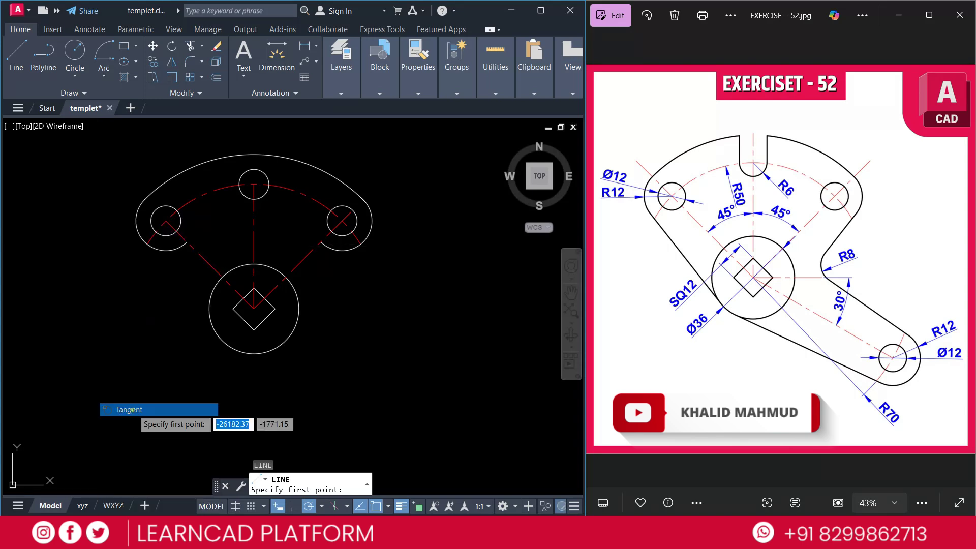
click(140, 241)
shift+right_click(162, 342)
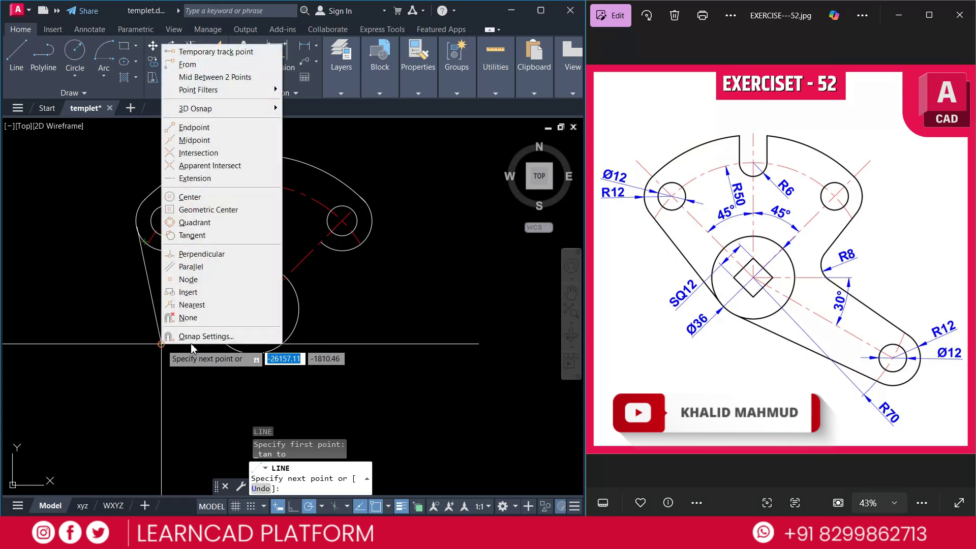
click(186, 238)
click(222, 334)
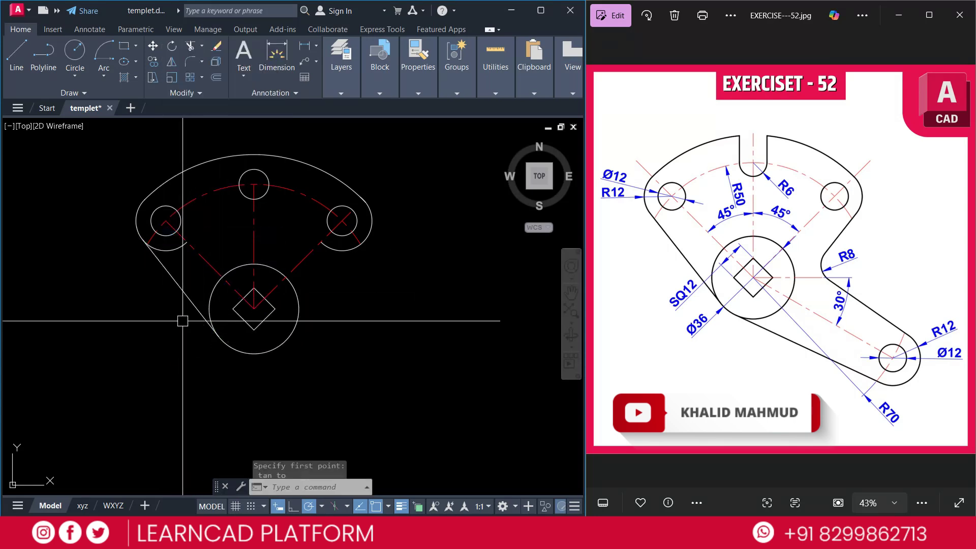
key(Escape)
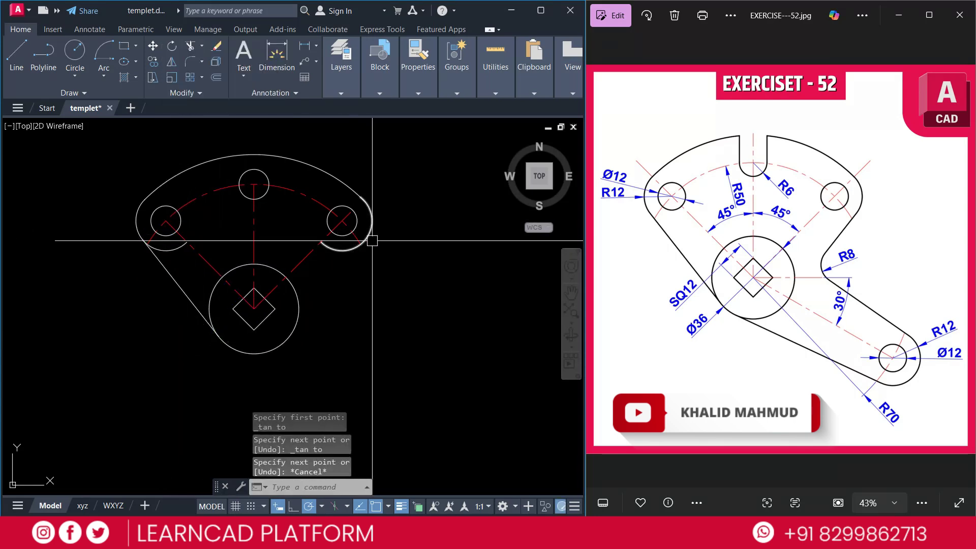
Start a second line tangent to the right boss arc, heading toward the hub.
text(l)
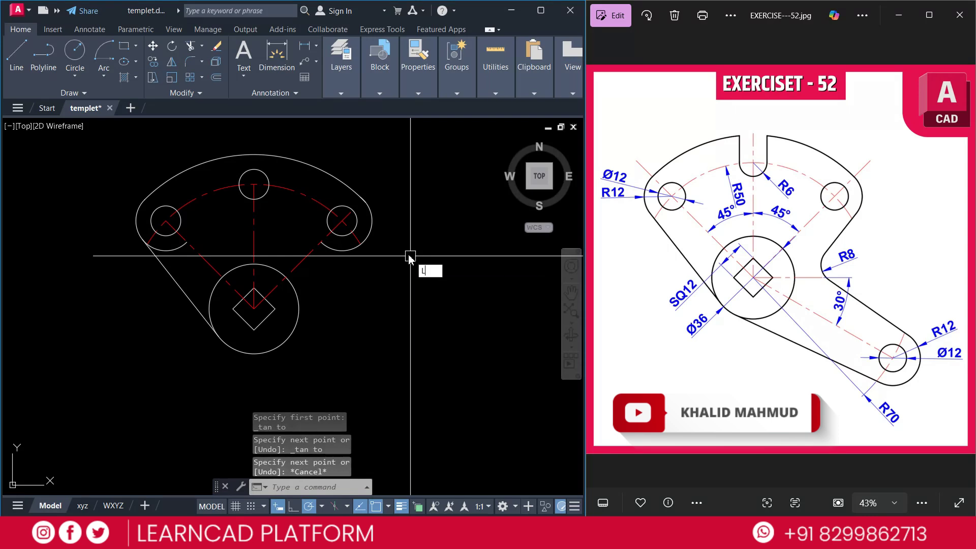
key(Return)
shift+right_click(407, 256)
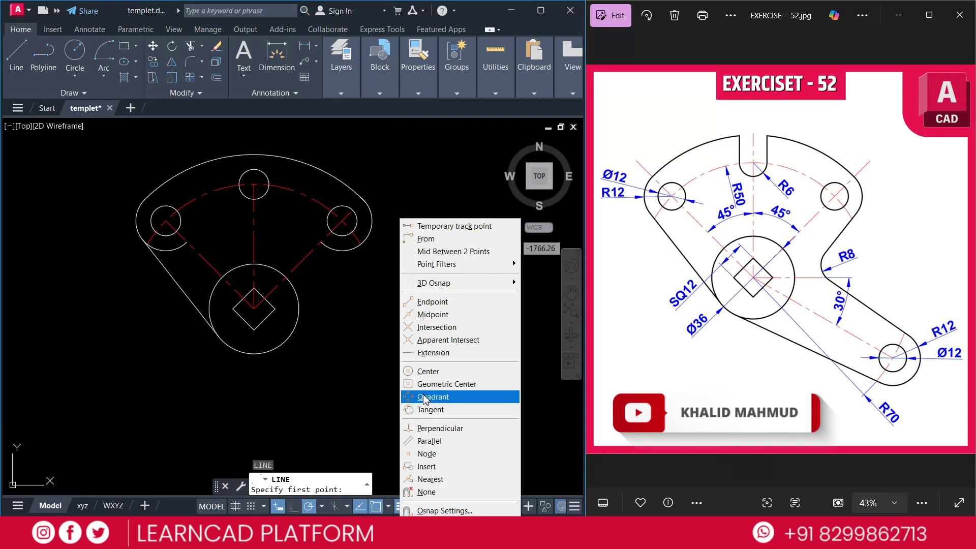
click(431, 409)
click(372, 234)
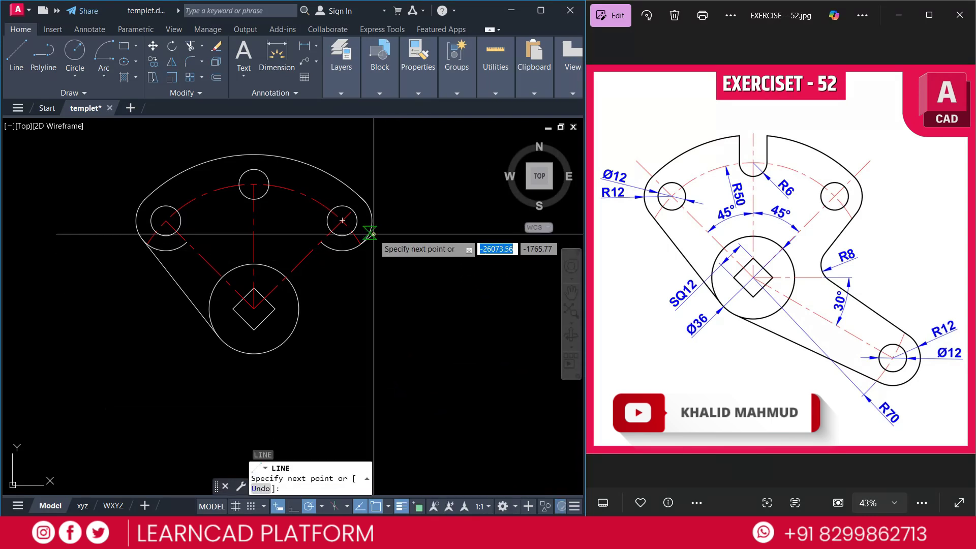
shift+right_click(302, 333)
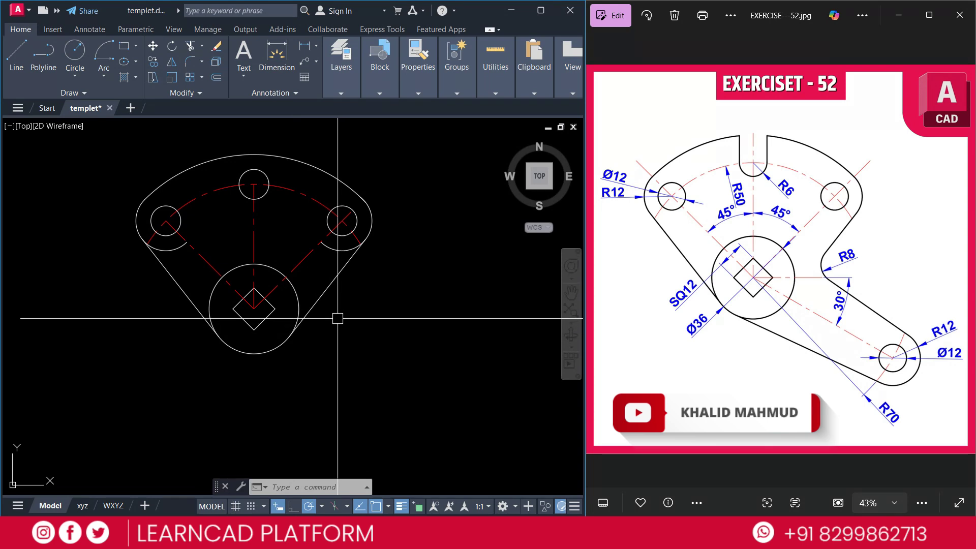
Draw a 30° line and a horizontal line from the hub centre.
key(l)
key(Return)
click(254, 308)
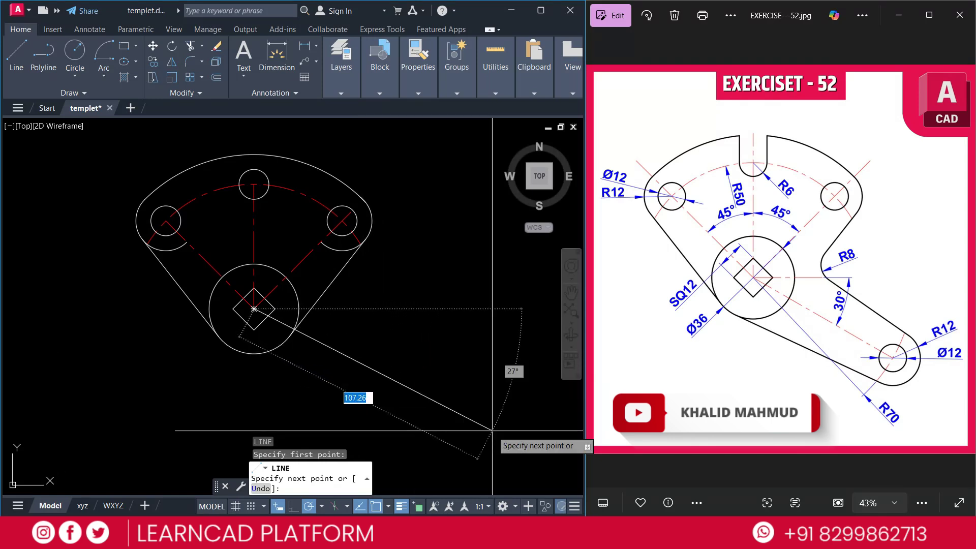
key(Tab)
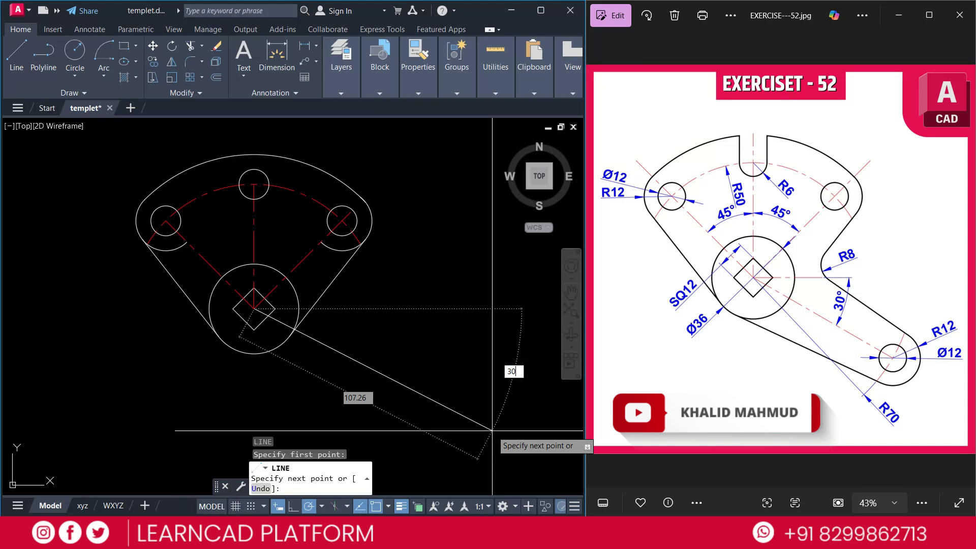
key(Return)
key(Escape)
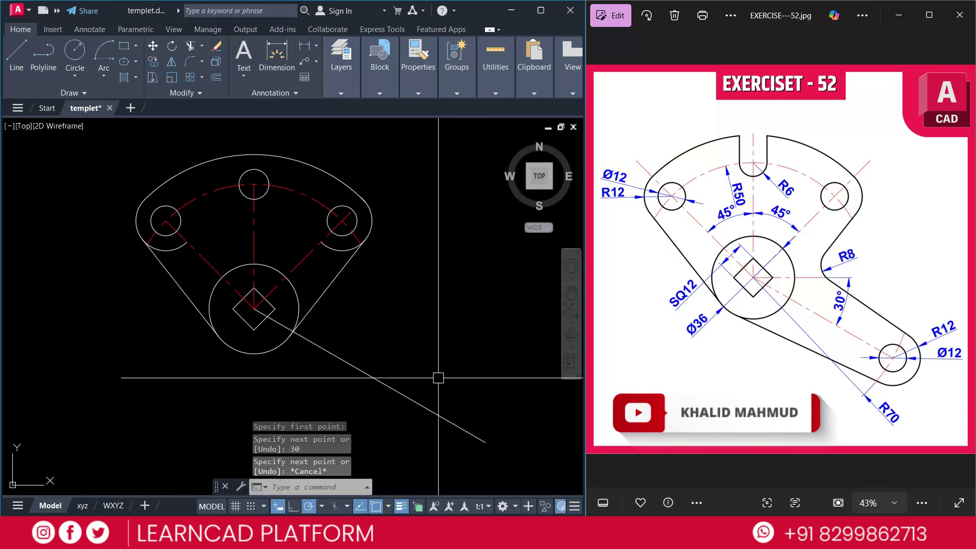
text(L)
key(Return)
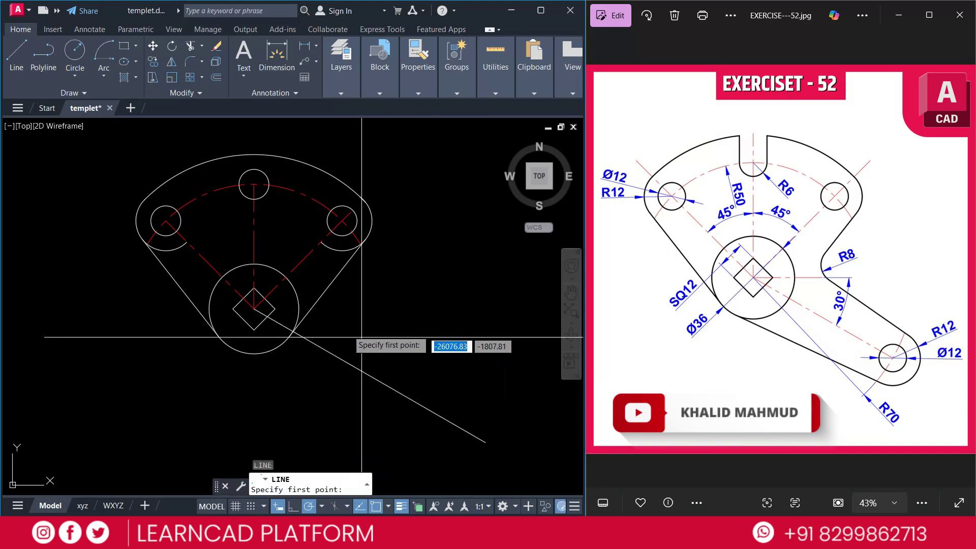
click(254, 309)
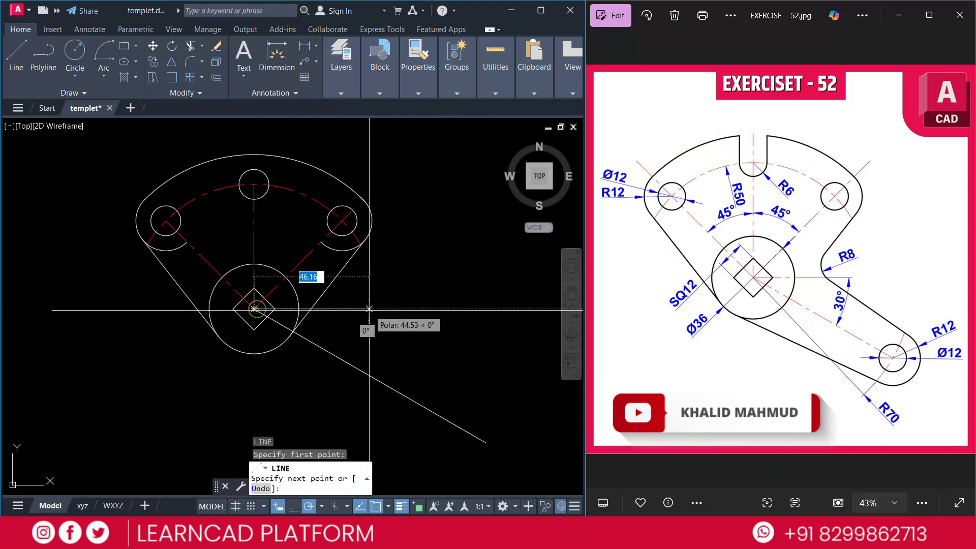
click(500, 309)
key(Escape)
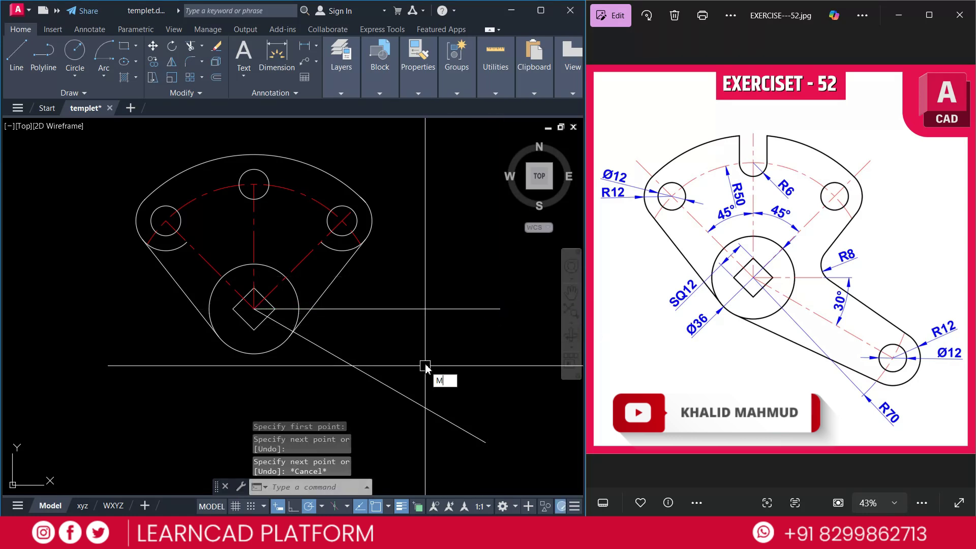
Match the red centre-line style onto the horizontal and 30° lines.
key(Return)
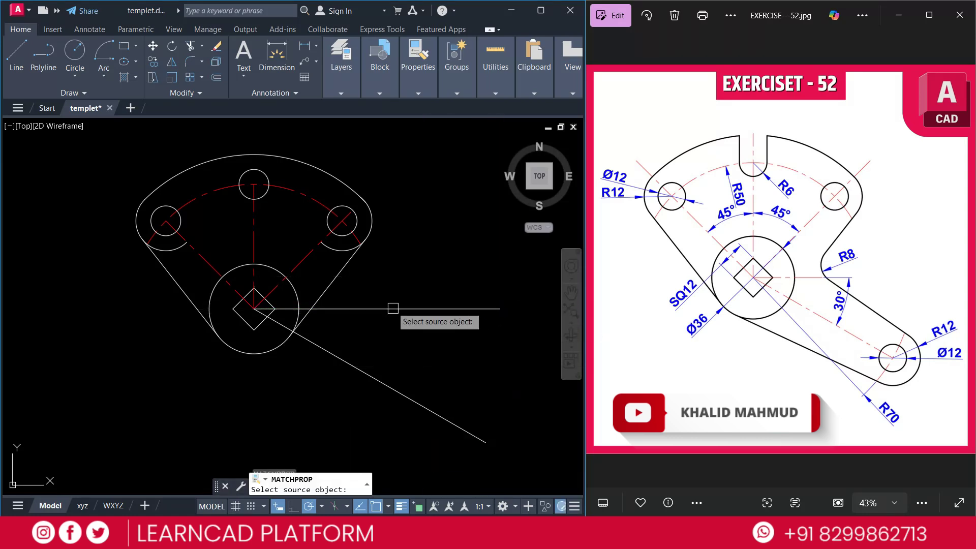
click(311, 253)
click(379, 309)
click(405, 393)
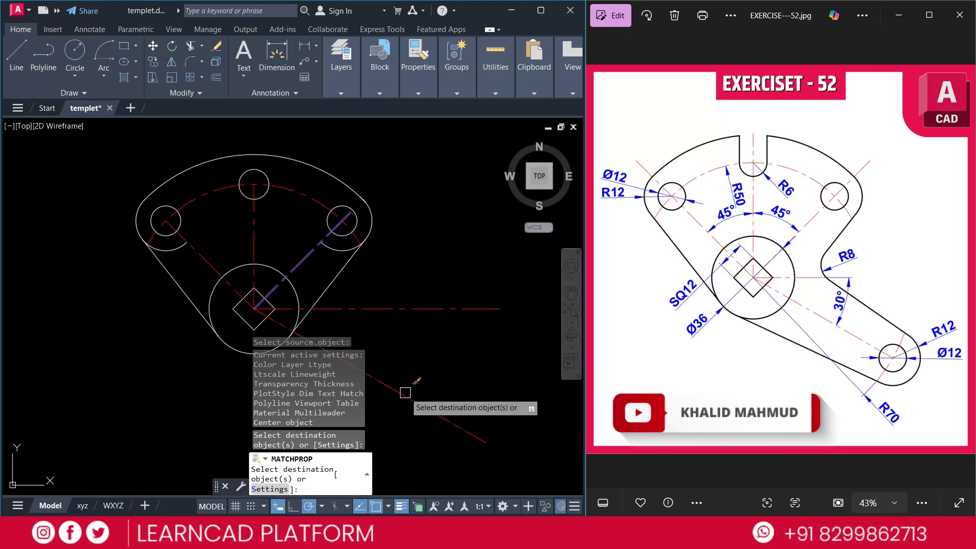
key(Return)
key(Escape)
scroll(405, 331, down, 2)
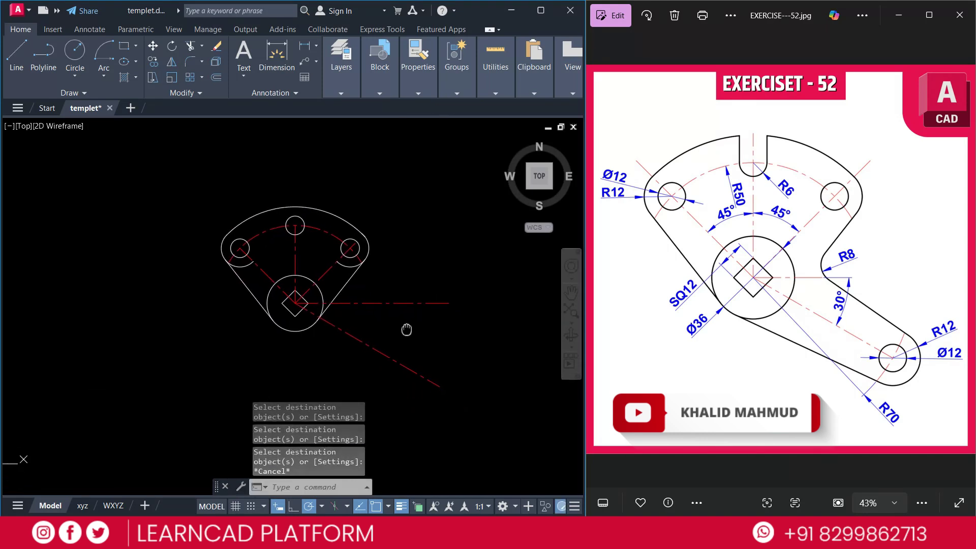
scroll(418, 327, up, 2)
key(Escape)
key(Escape)
key(Escape)
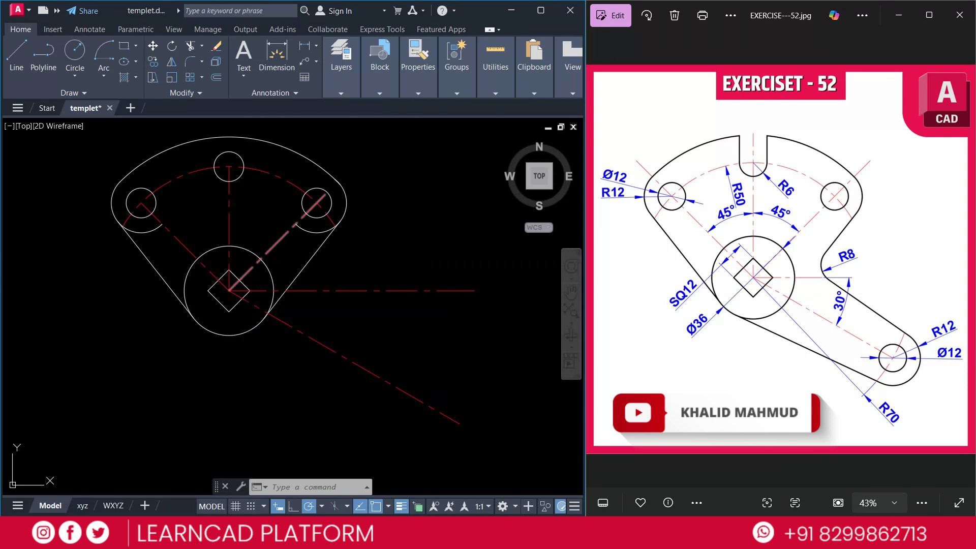
Draw a radius 70 circle centred on the hub centre.
text(c)
key(Return)
click(229, 291)
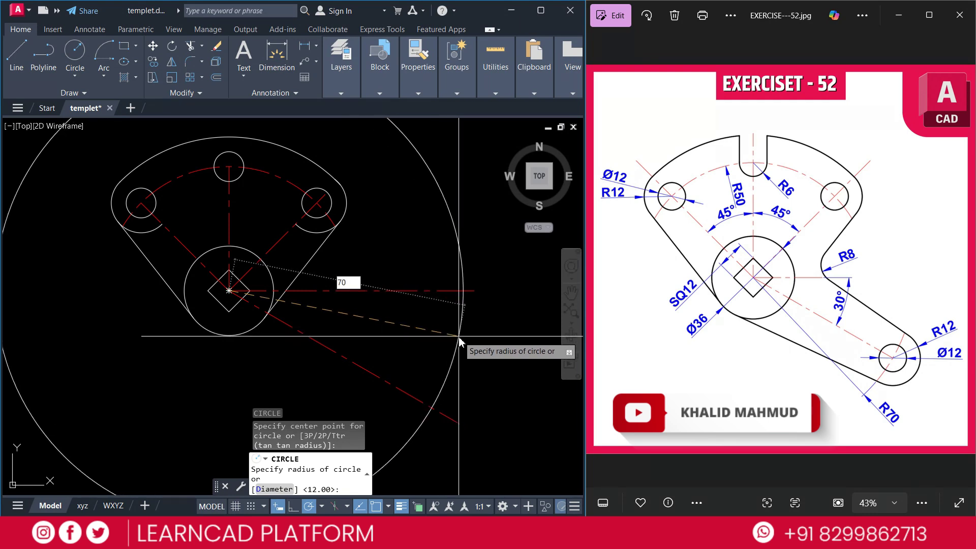
key(Return)
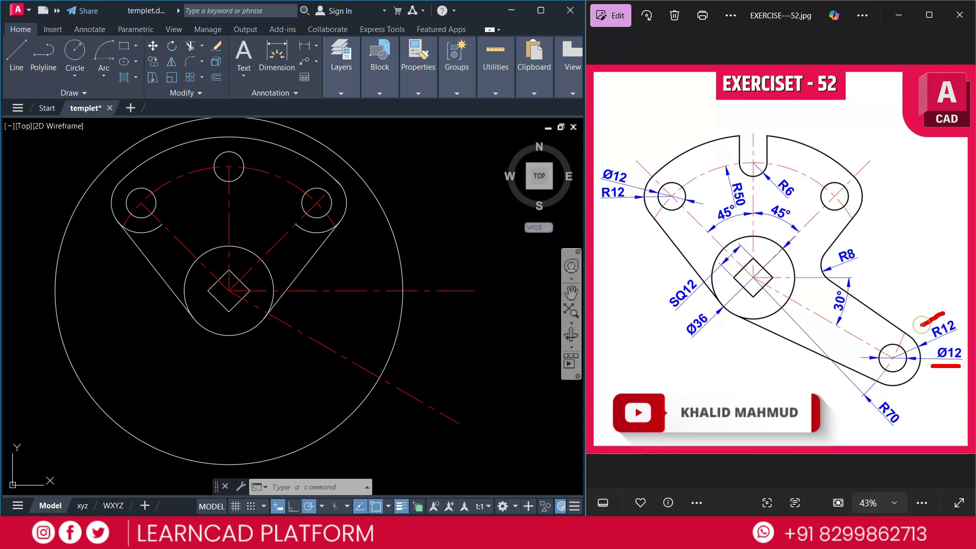
Start a circle at the 30° line and R70 intersection, choosing the Diameter option.
key(Escape)
key(Escape)
key(Escape)
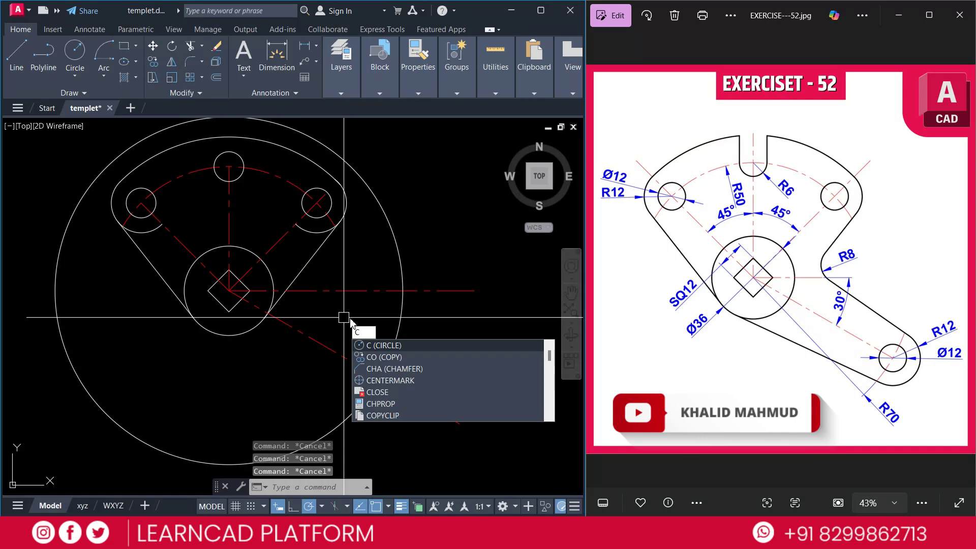
key(Return)
click(379, 378)
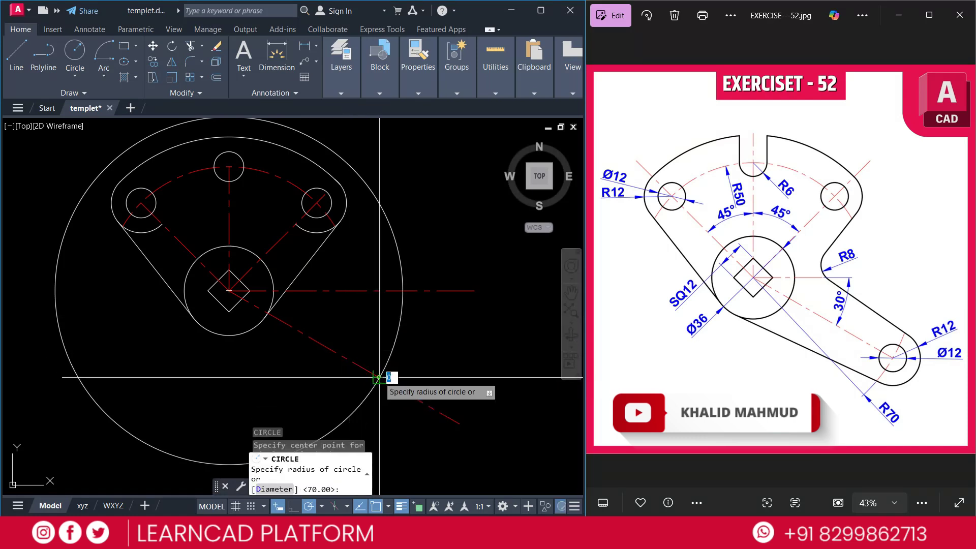
text(D)
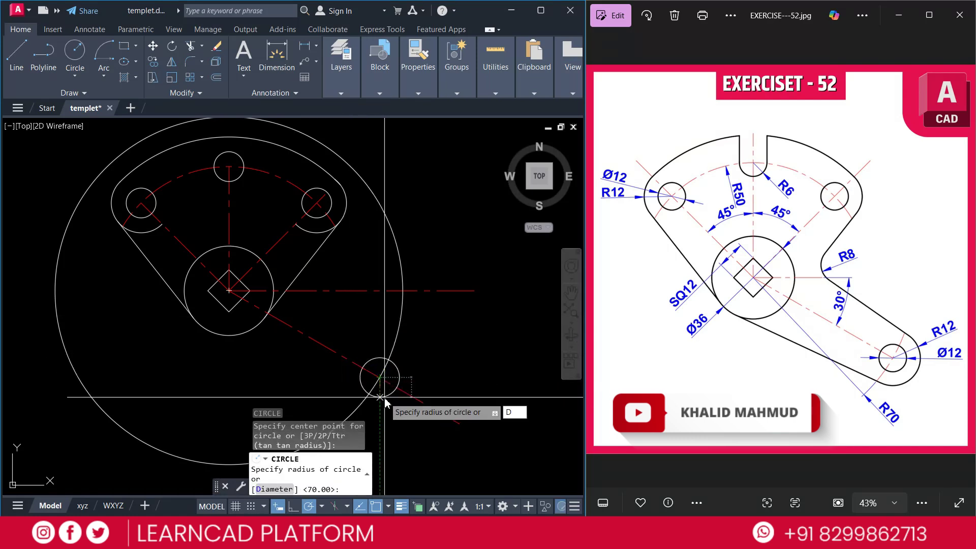